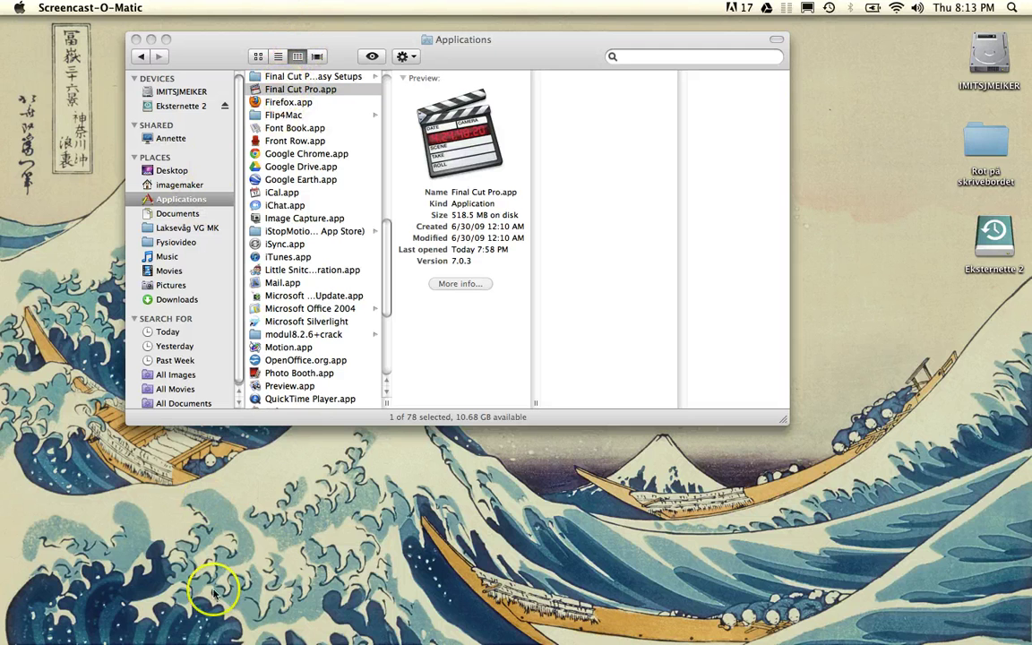
Launch Final Cut Pro and save the new project as IntroFCP in the Movies subfolder whose name ends in "fcpoppsett"
click(253, 631)
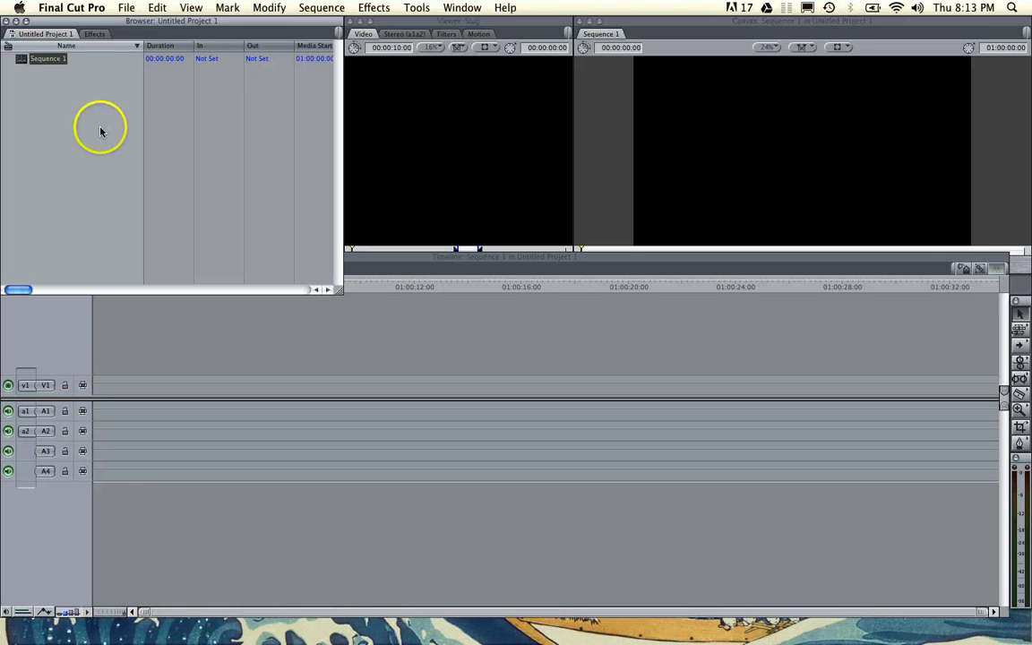
click(125, 8)
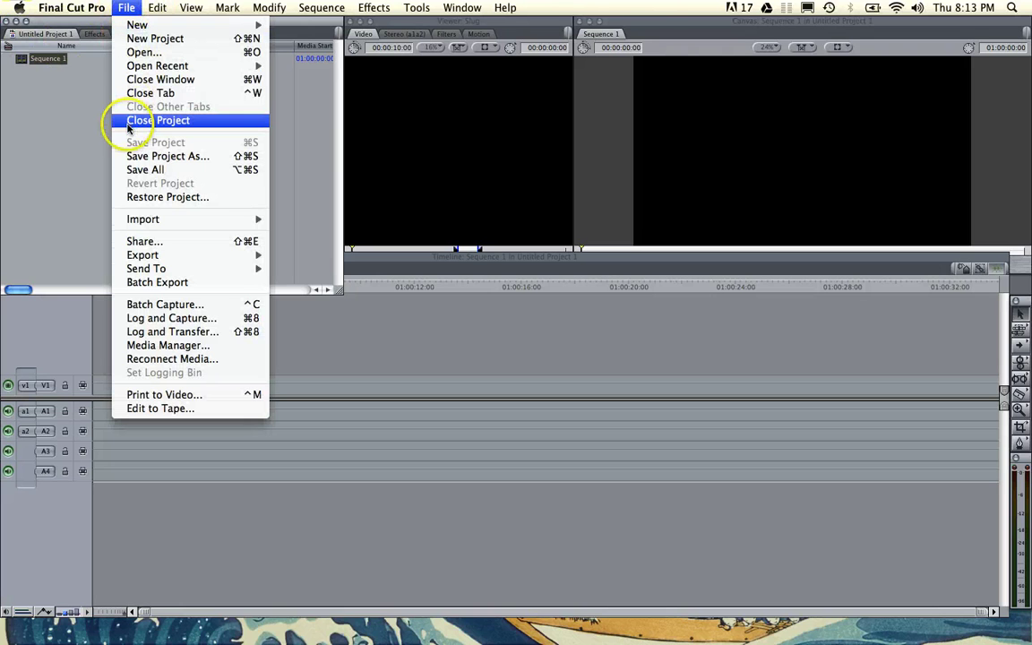
click(133, 157)
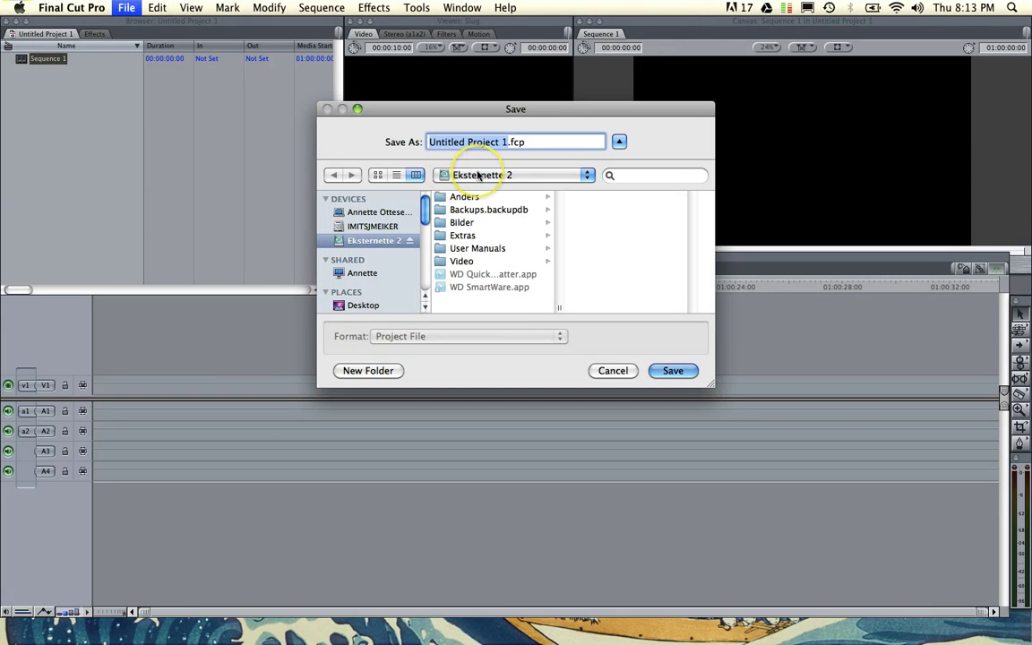
text(IntroFCP)
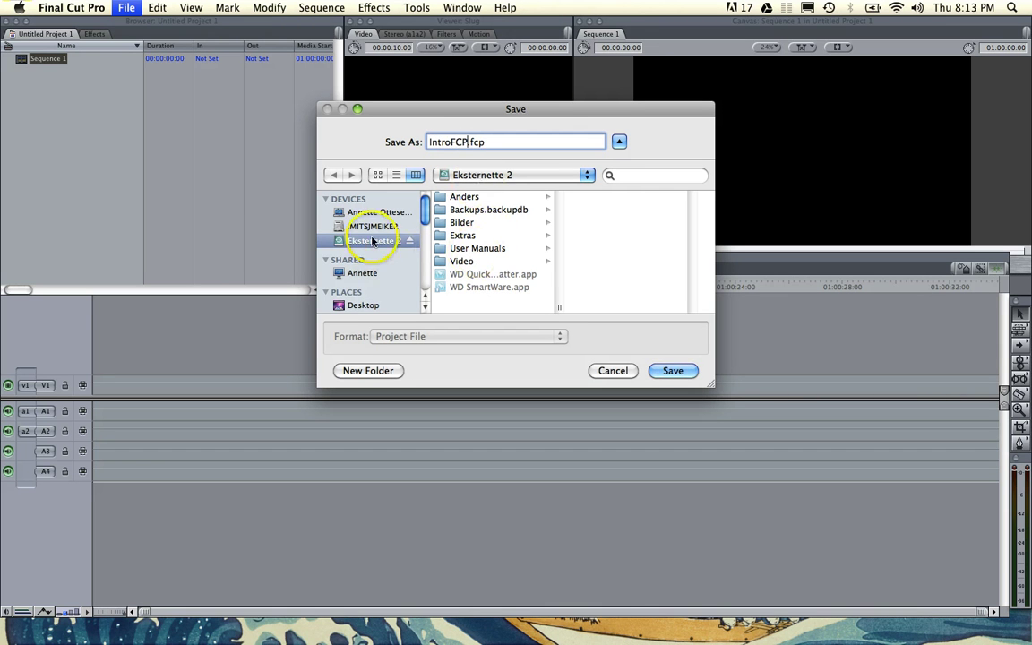
scroll(370, 234, down, 5)
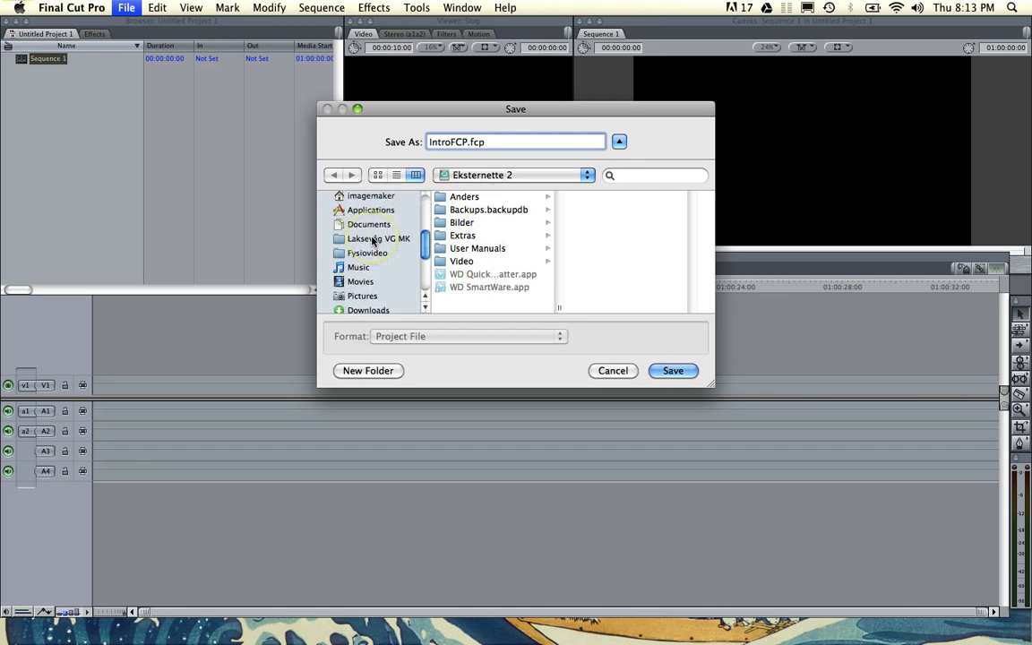
scroll(363, 238, up, 2)
scroll(367, 238, down, 4)
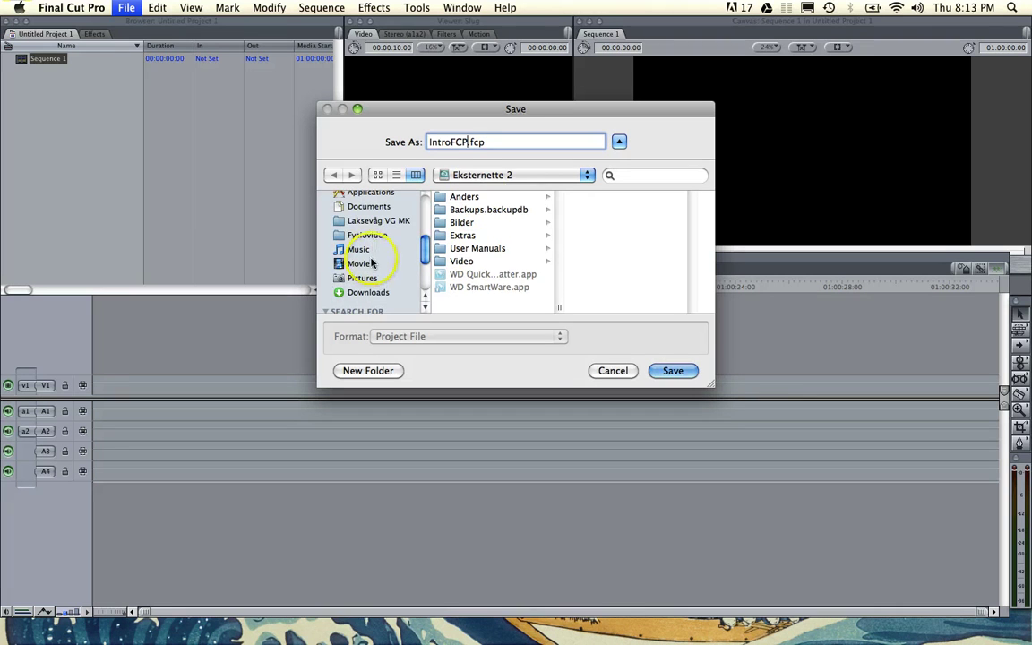
click(370, 264)
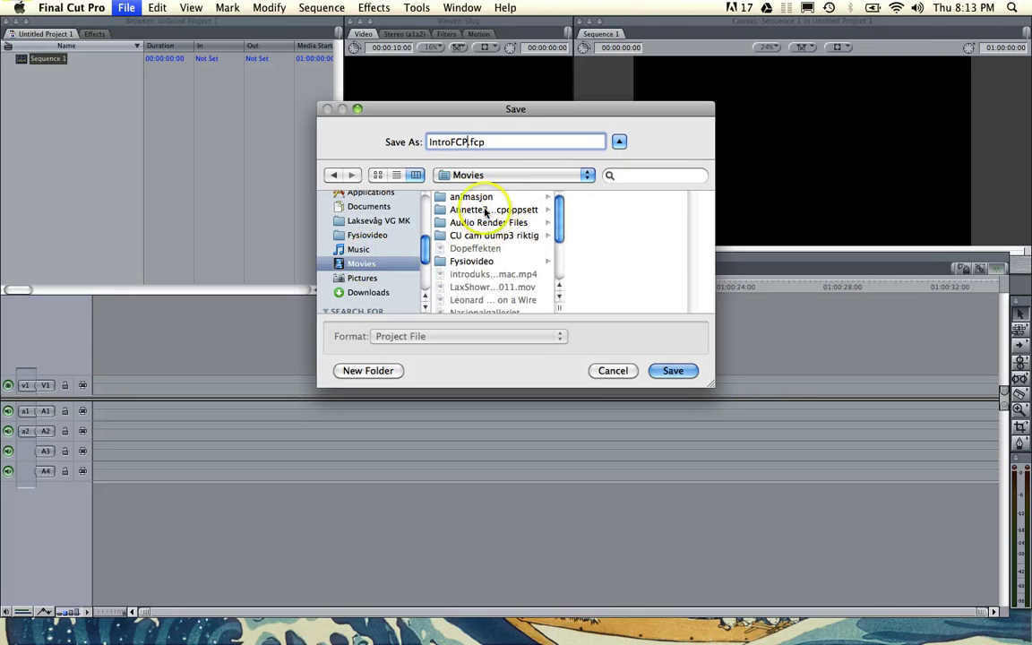
click(484, 210)
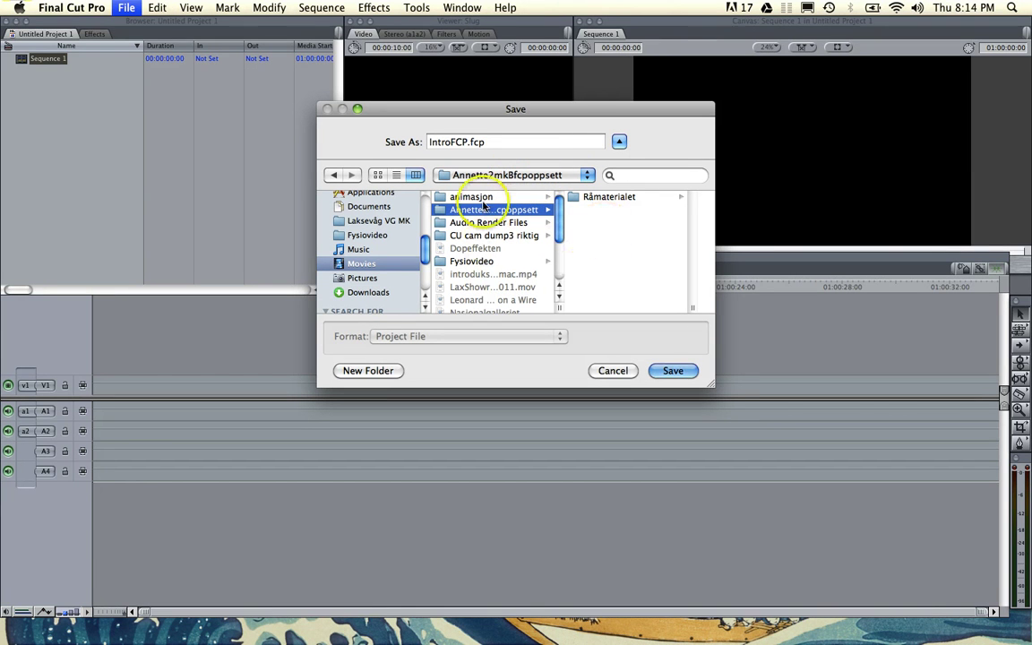
click(676, 372)
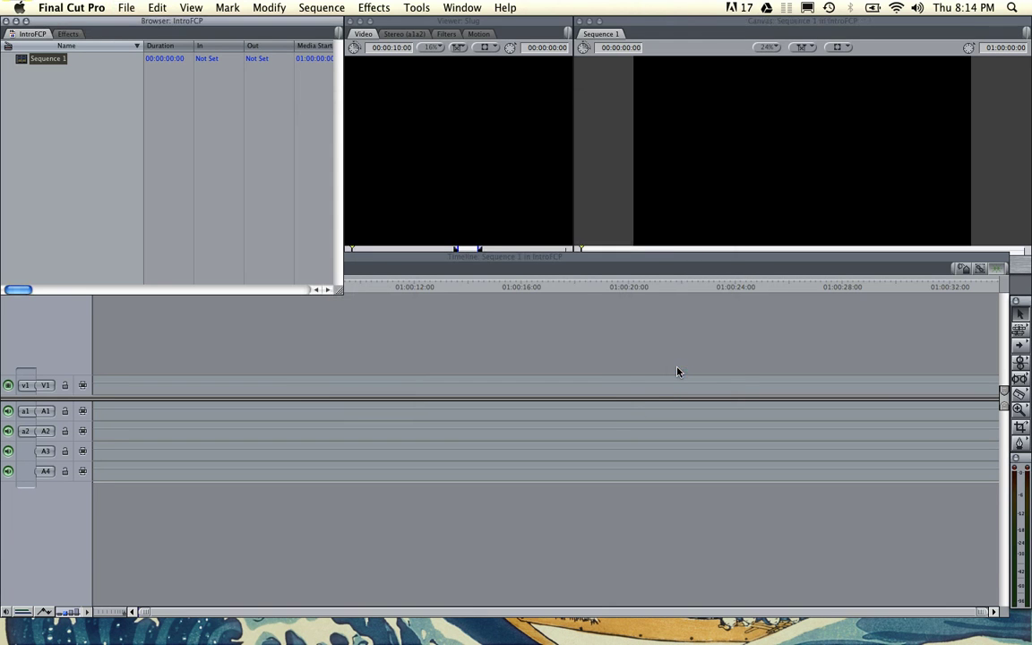
Switch to Finder, show the Movies folder in column view, and open IntroFCP.fcp from the project folder
key(super+Tab)
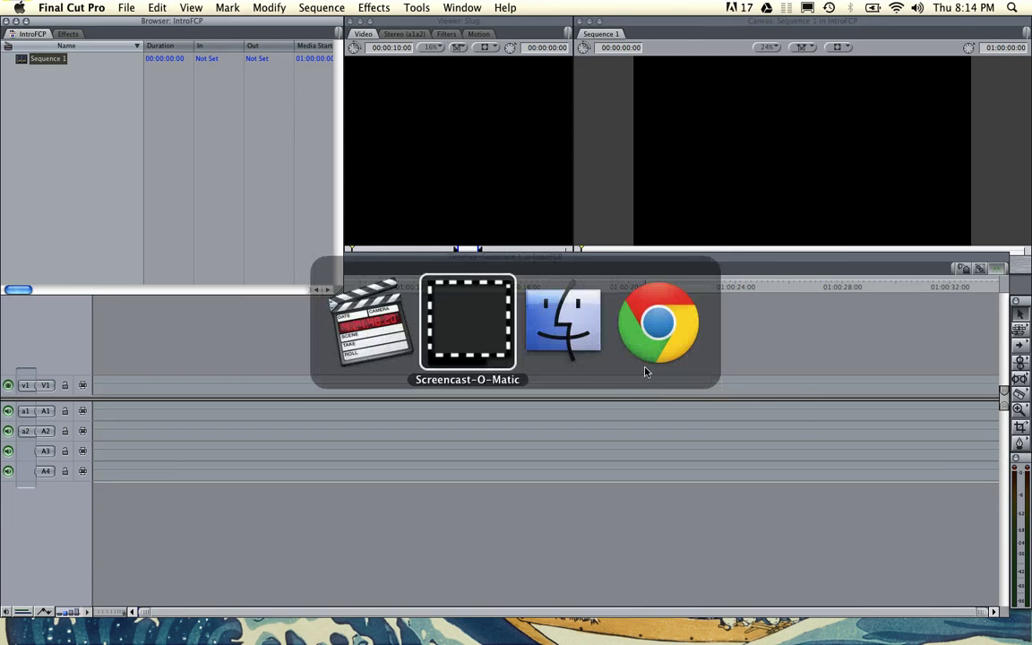
key(super+Tab)
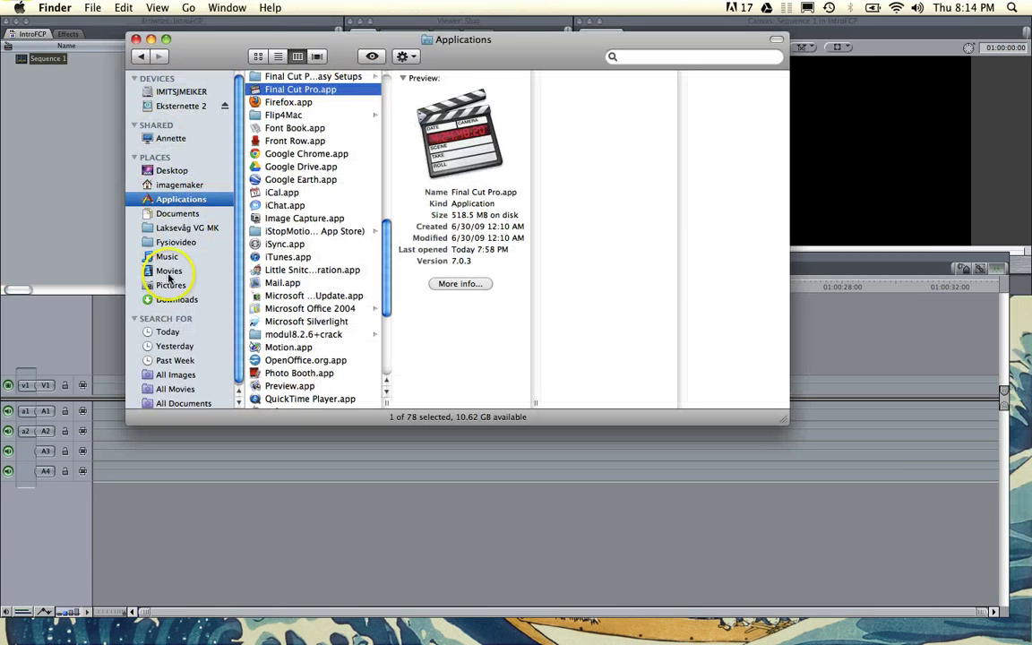
click(169, 270)
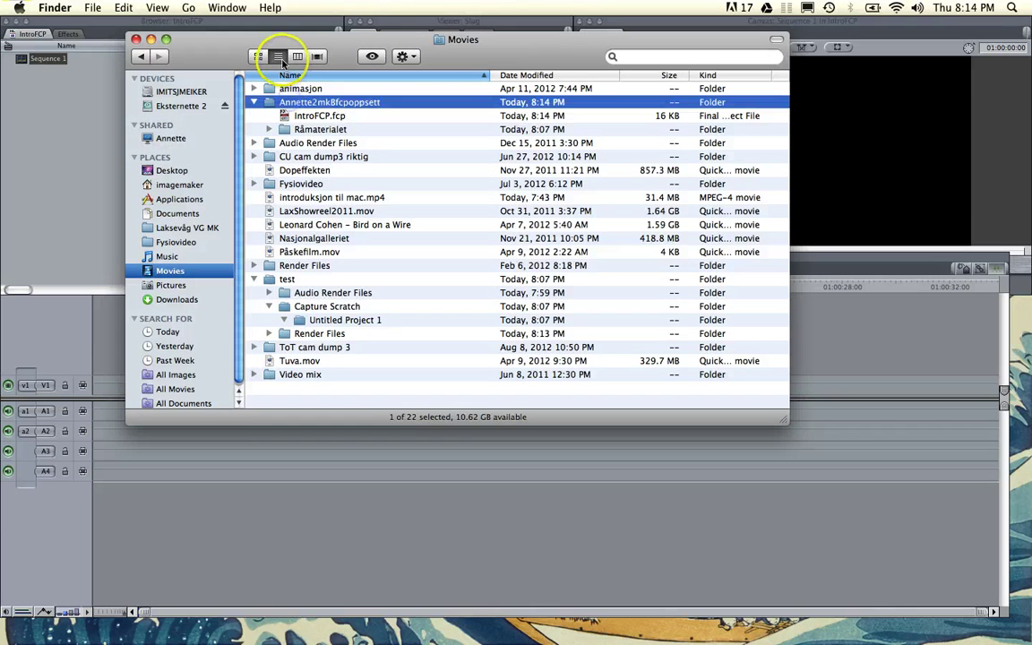
click(297, 55)
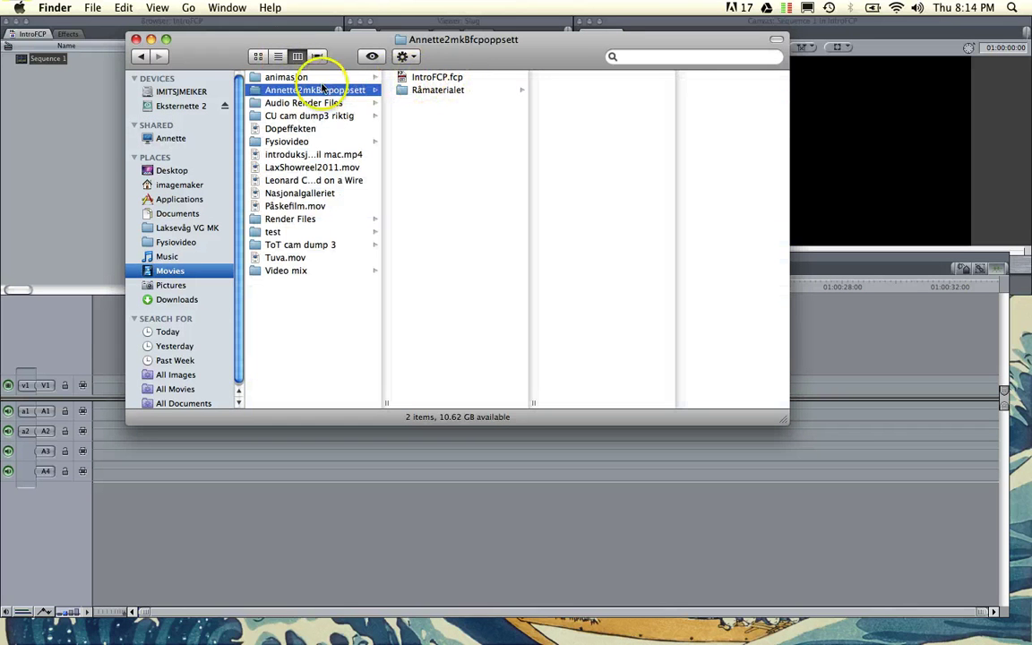
double_click(437, 77)
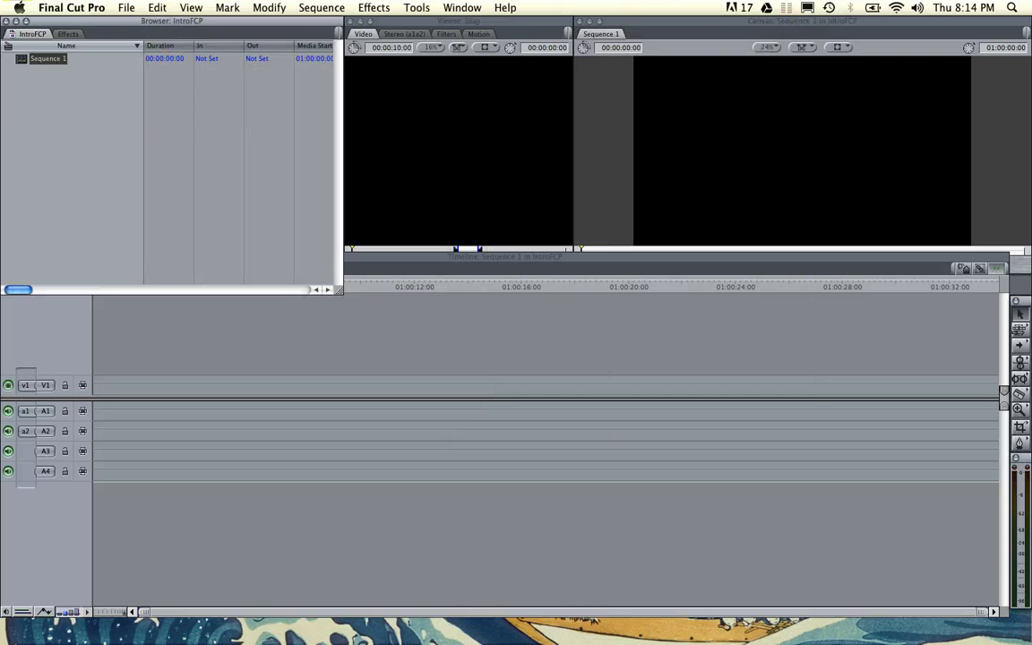
Set the first scratch disk to the Movies subfolder ending in "fcpoppsett", and check that folder's contents in Finder
click(127, 7)
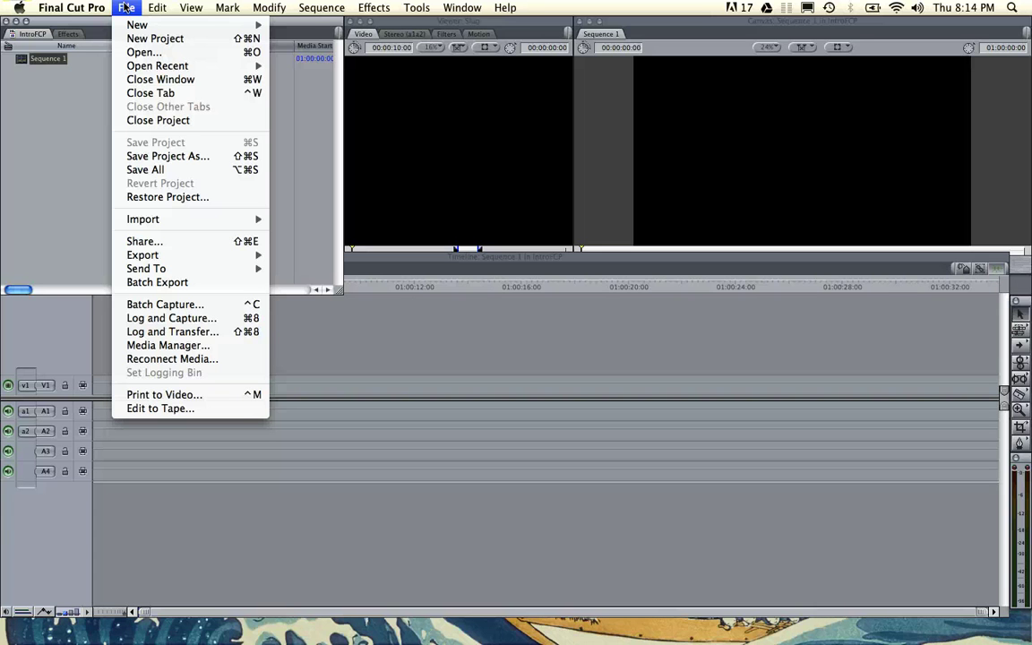
mouse_move(76, 7)
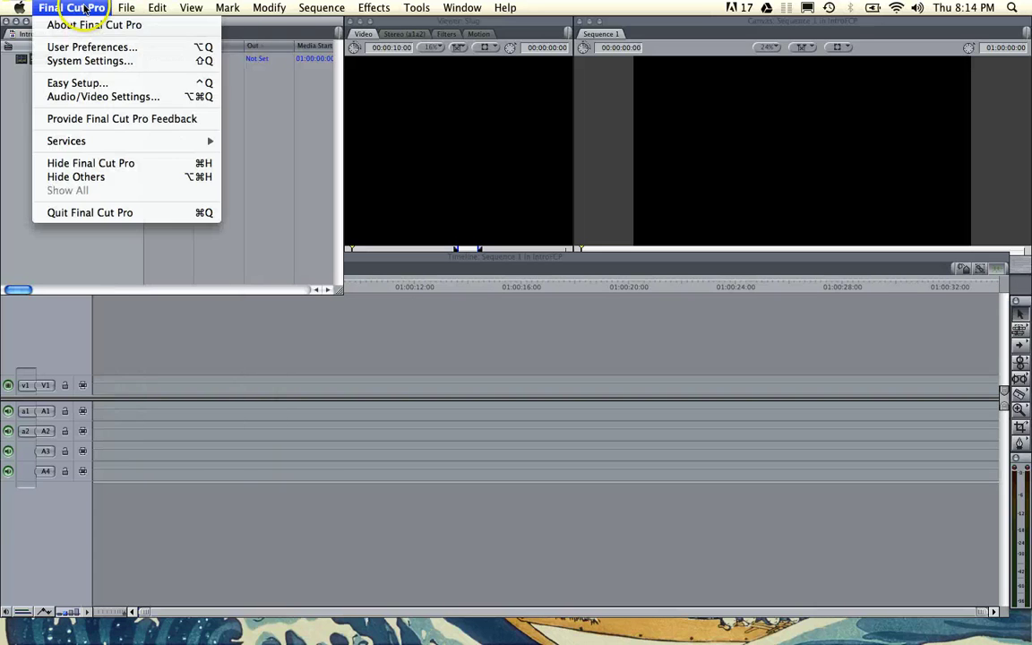
click(81, 60)
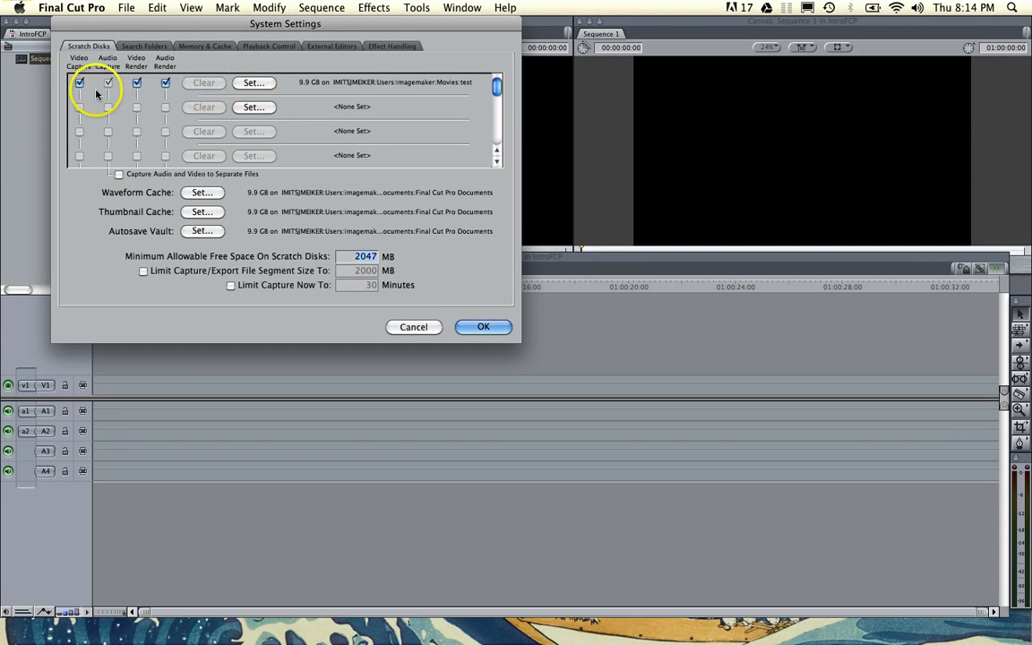
click(254, 84)
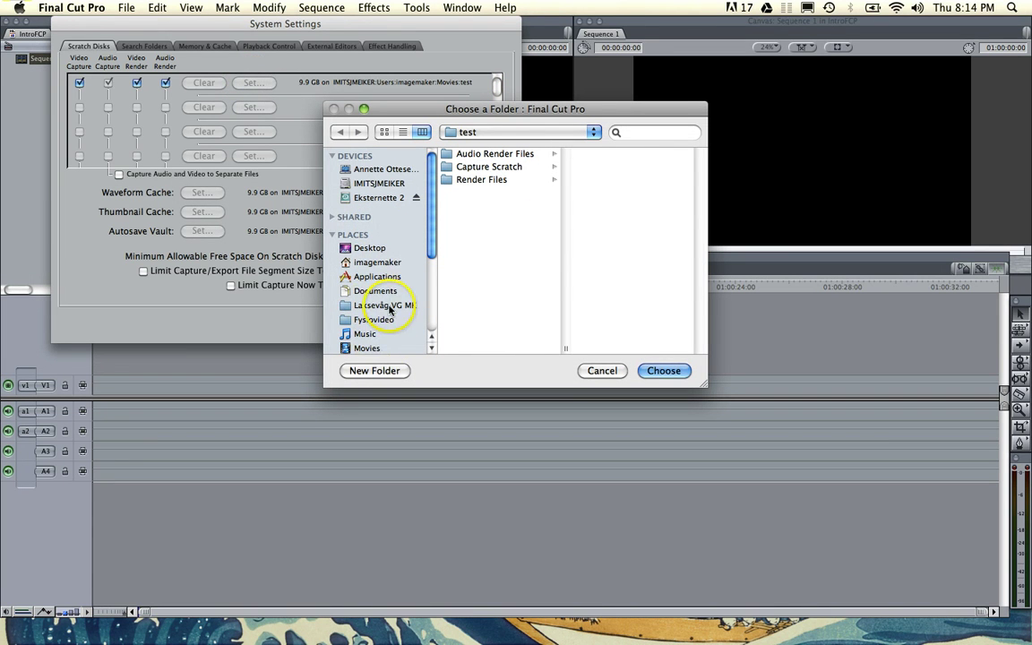
click(365, 347)
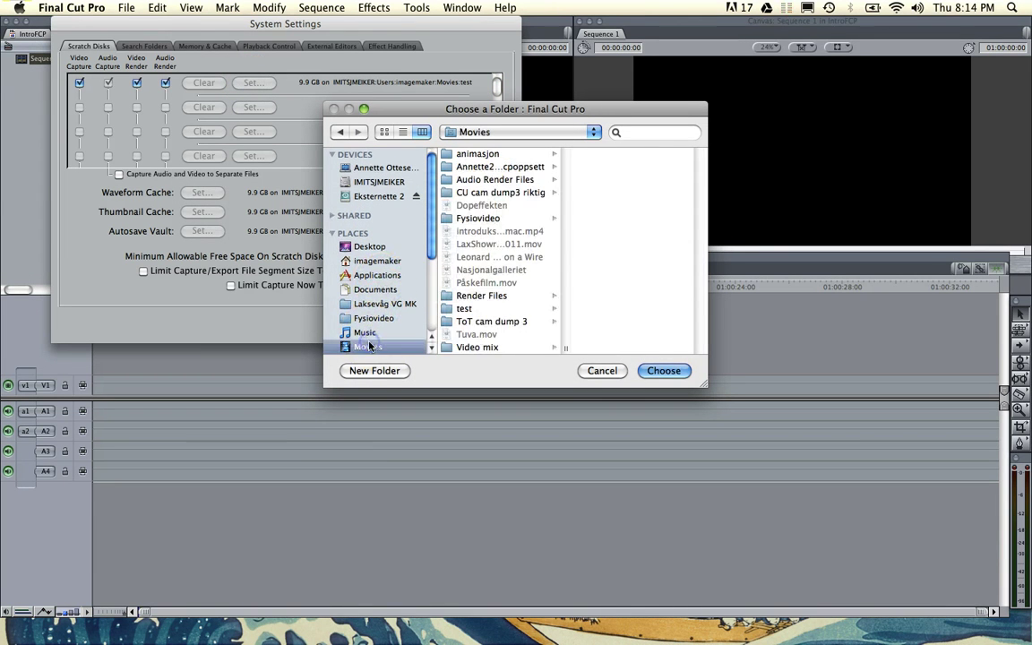
click(479, 166)
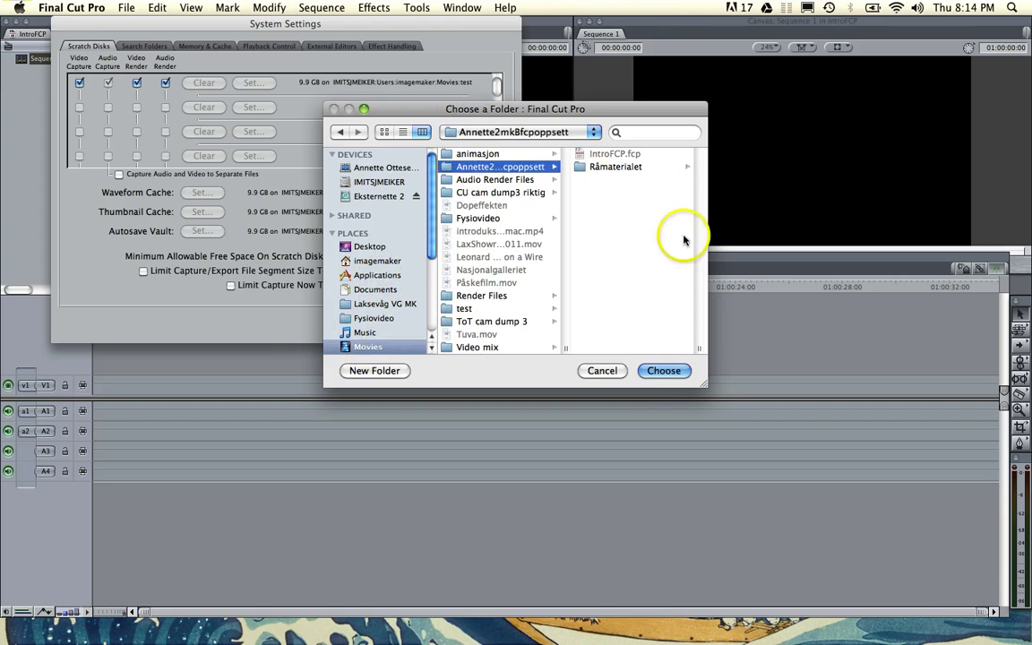
click(661, 374)
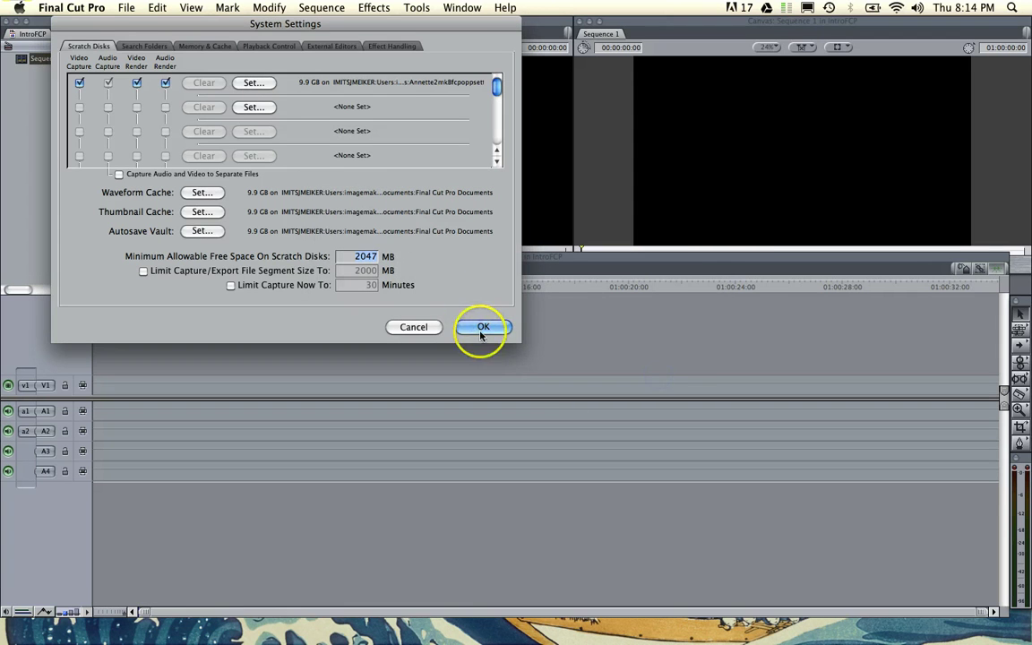
click(480, 327)
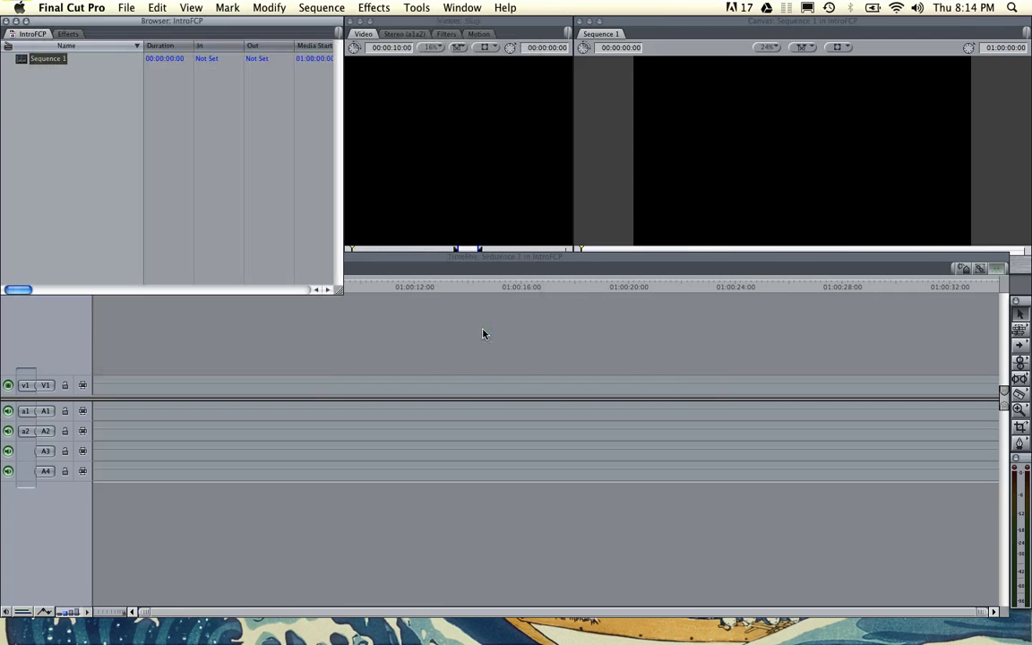
key(super+Tab)
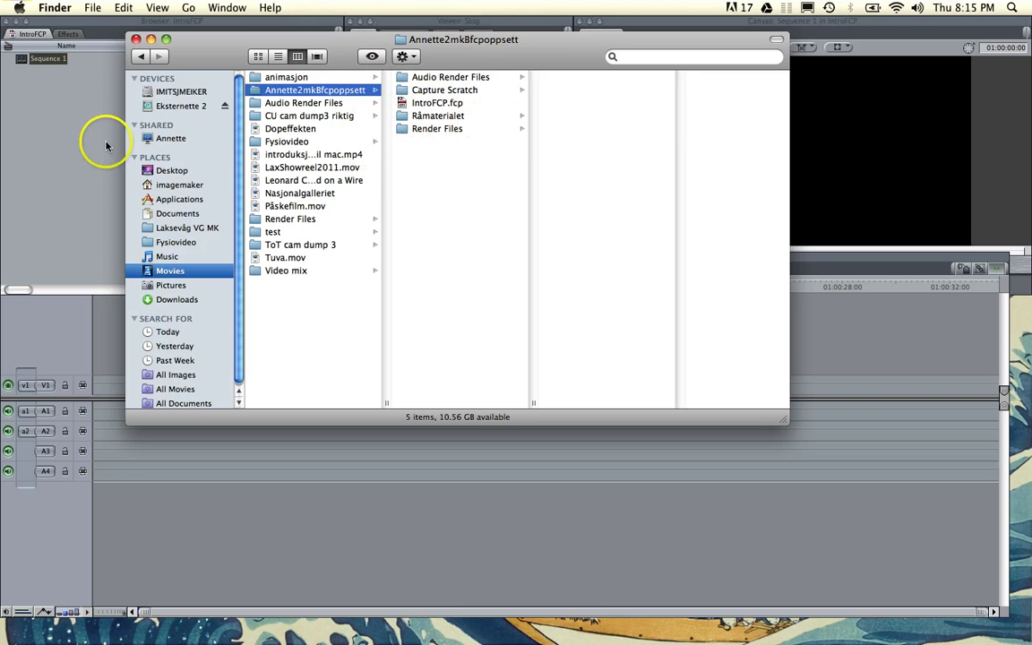
click(66, 135)
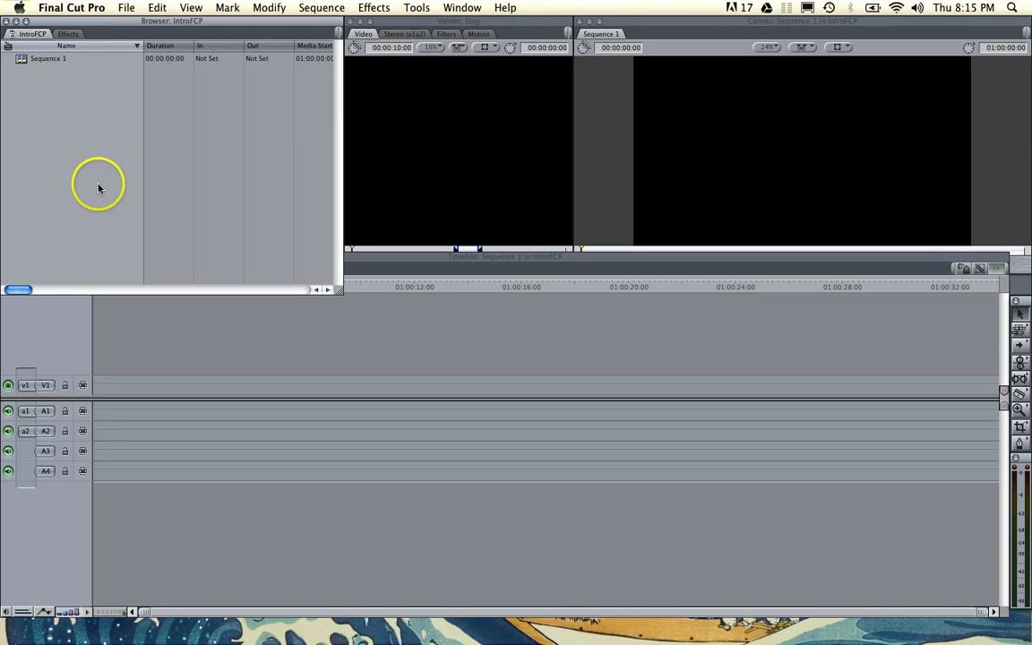
Arrange the Final Cut Pro workspace in the Standard window layout
click(451, 10)
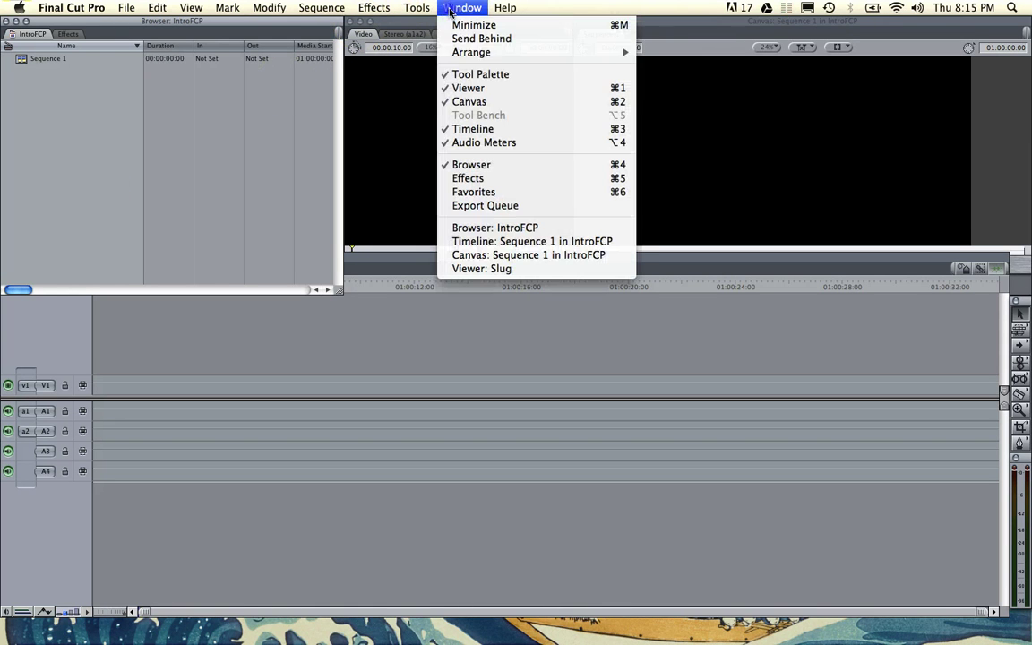
mouse_move(457, 52)
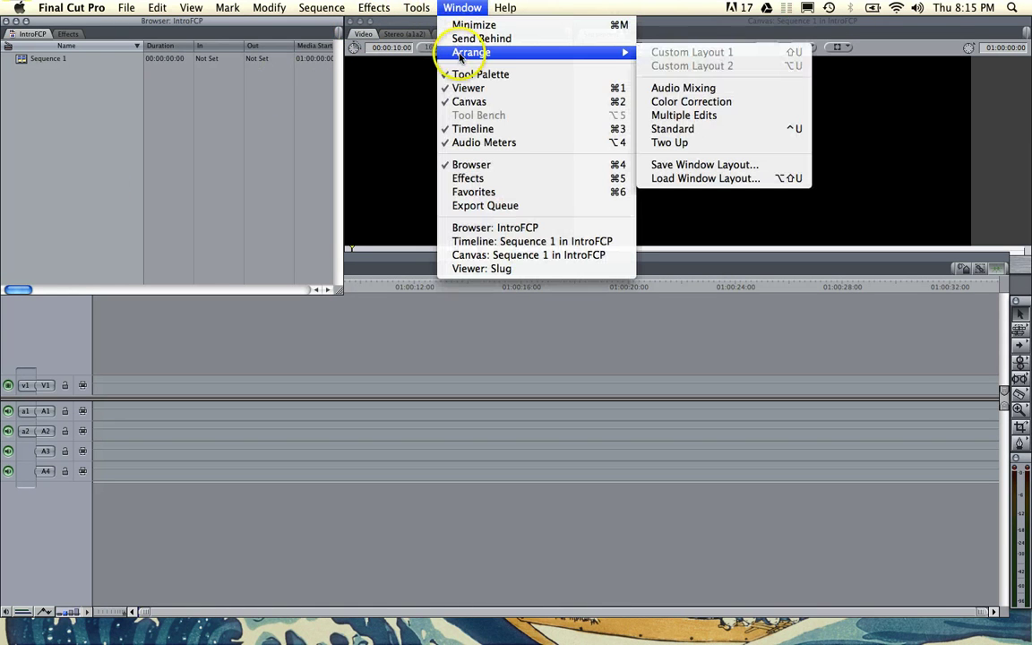
click(694, 131)
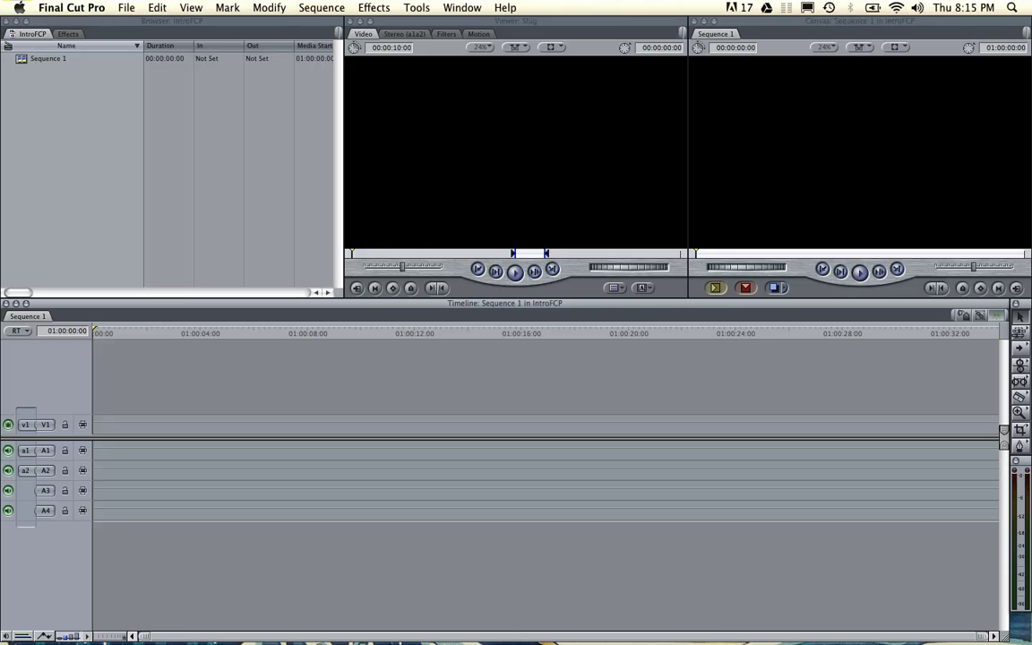
click(463, 7)
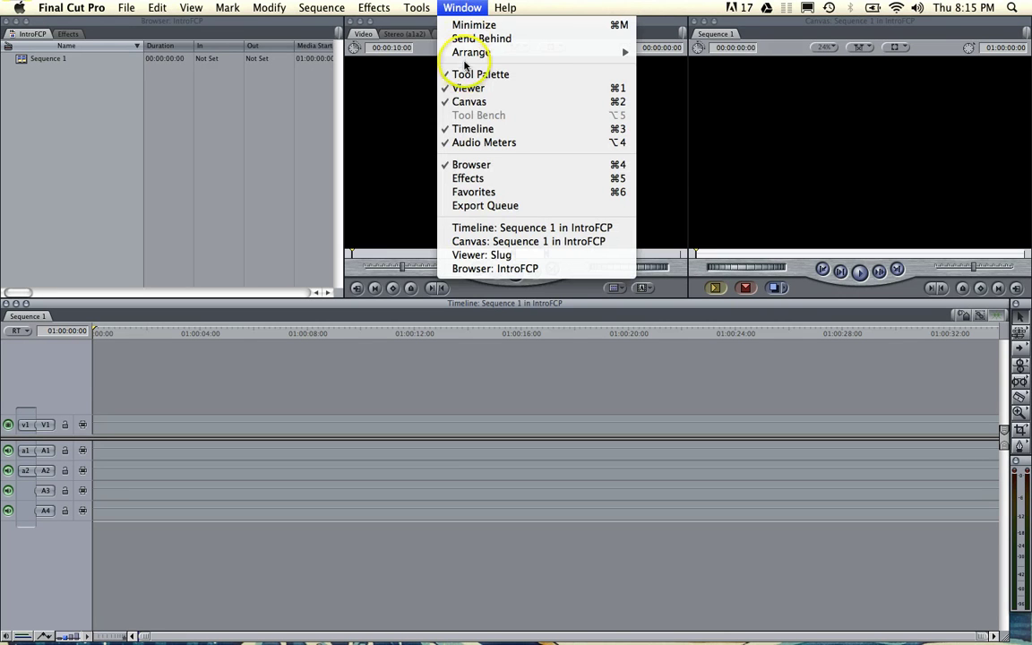
mouse_move(452, 52)
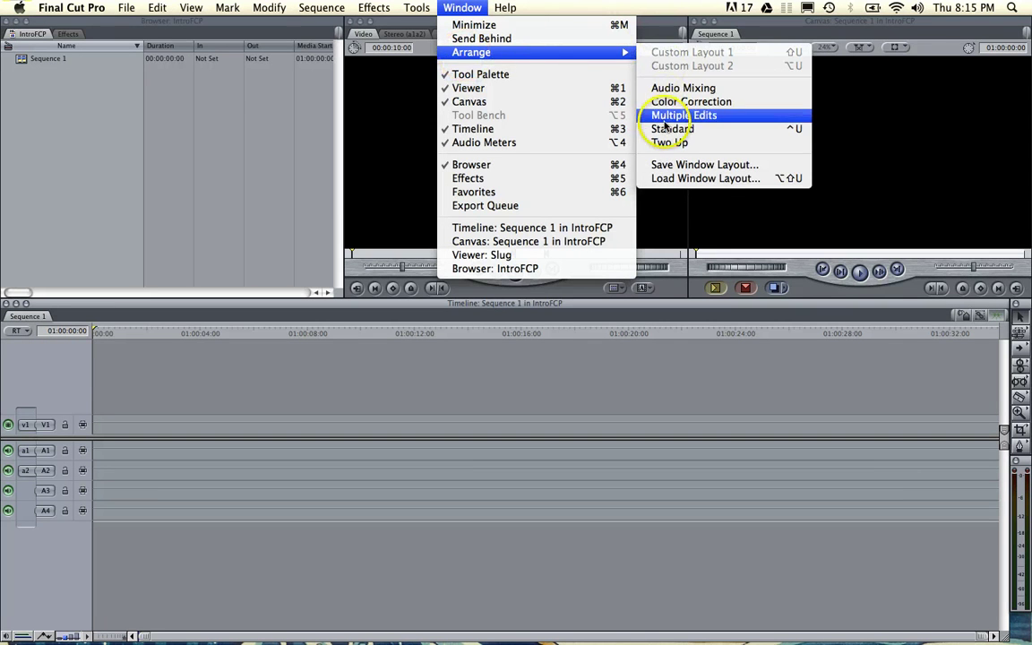
click(35, 134)
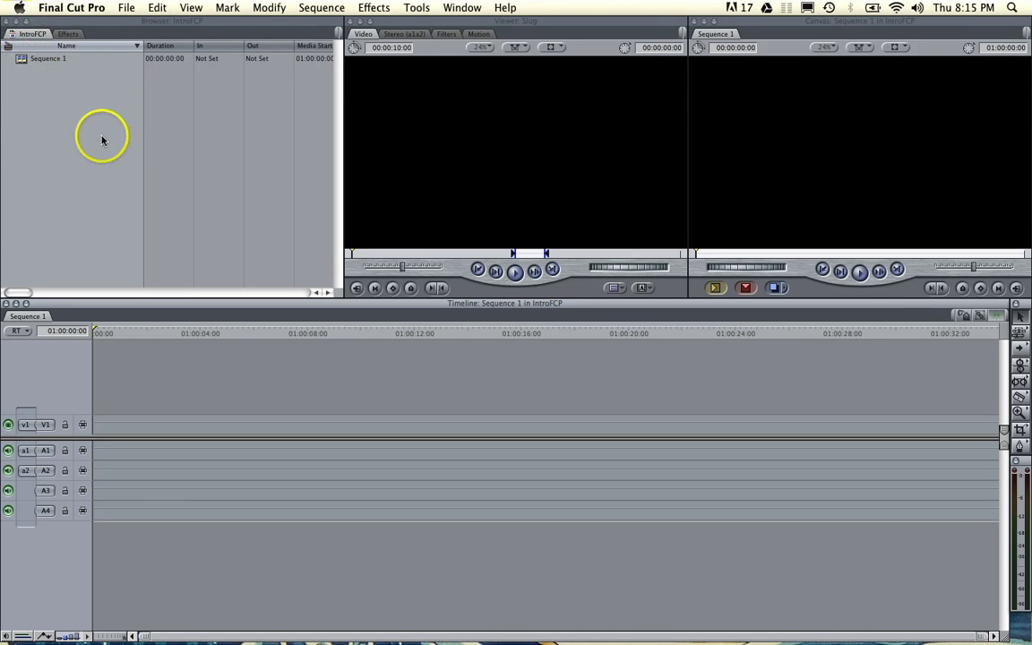
Import the Råmaterialet folder from the project folder in Movies into the IntroFCP project's Browser
right_click(50, 94)
mouse_move(77, 90)
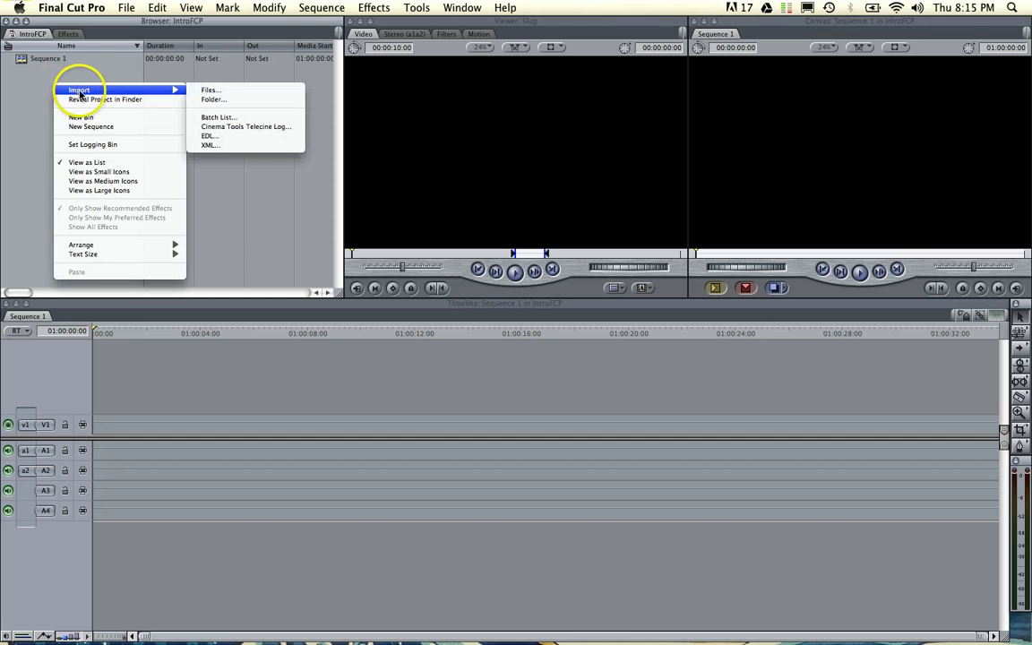
click(204, 99)
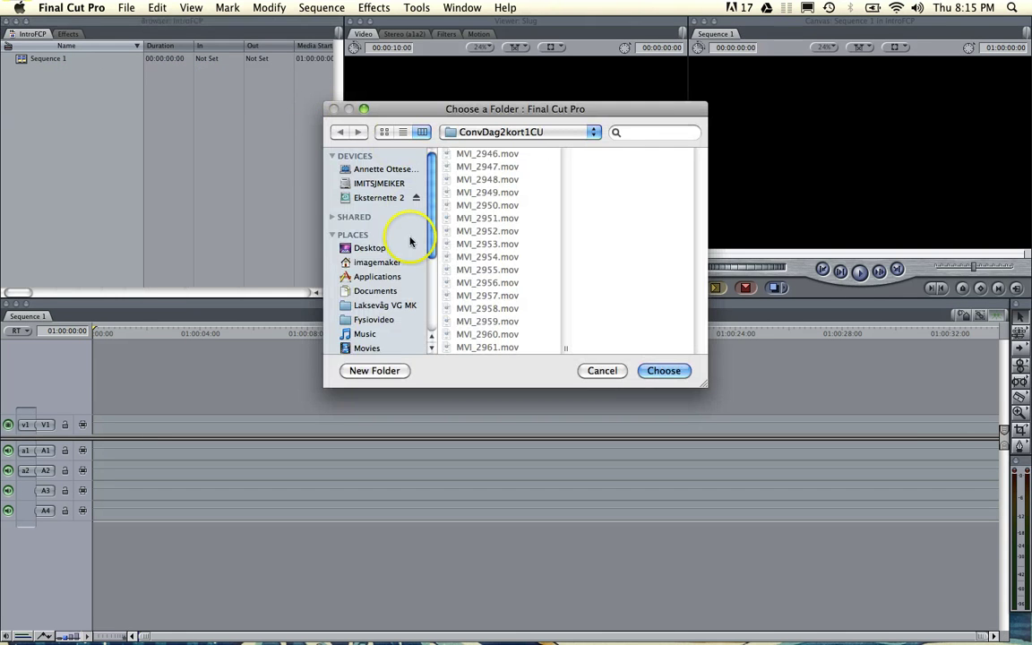
scroll(367, 331, down, 1)
click(367, 335)
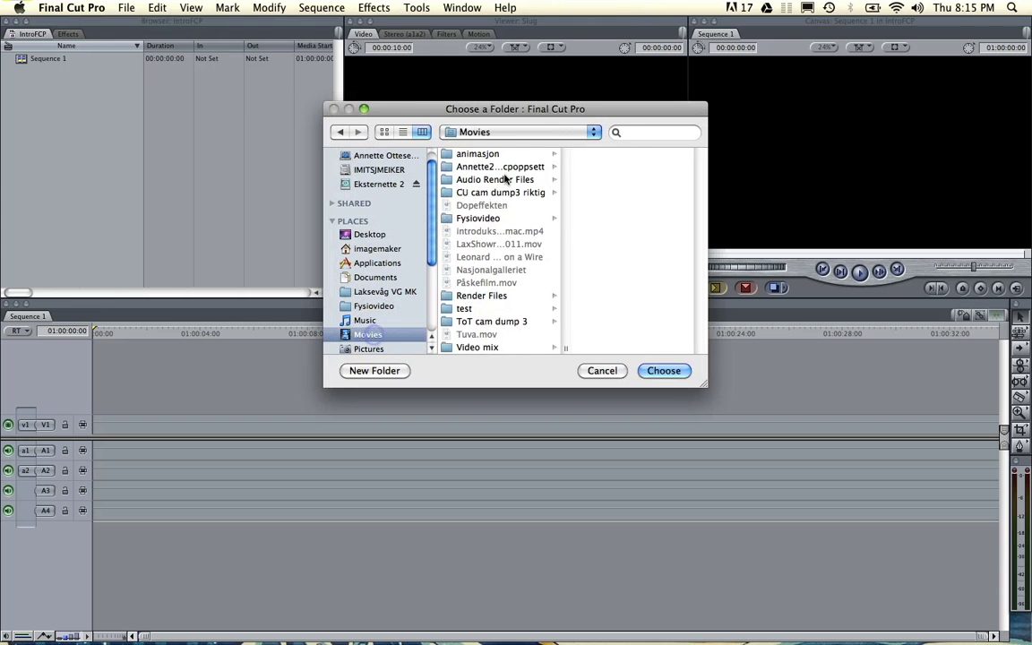
click(488, 166)
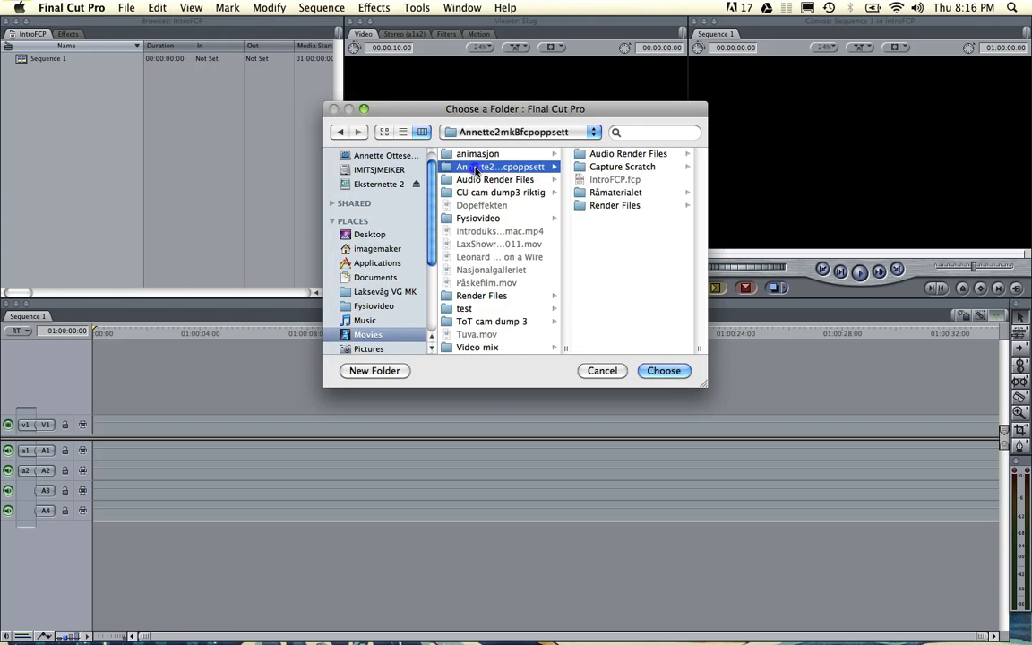
click(605, 192)
click(664, 378)
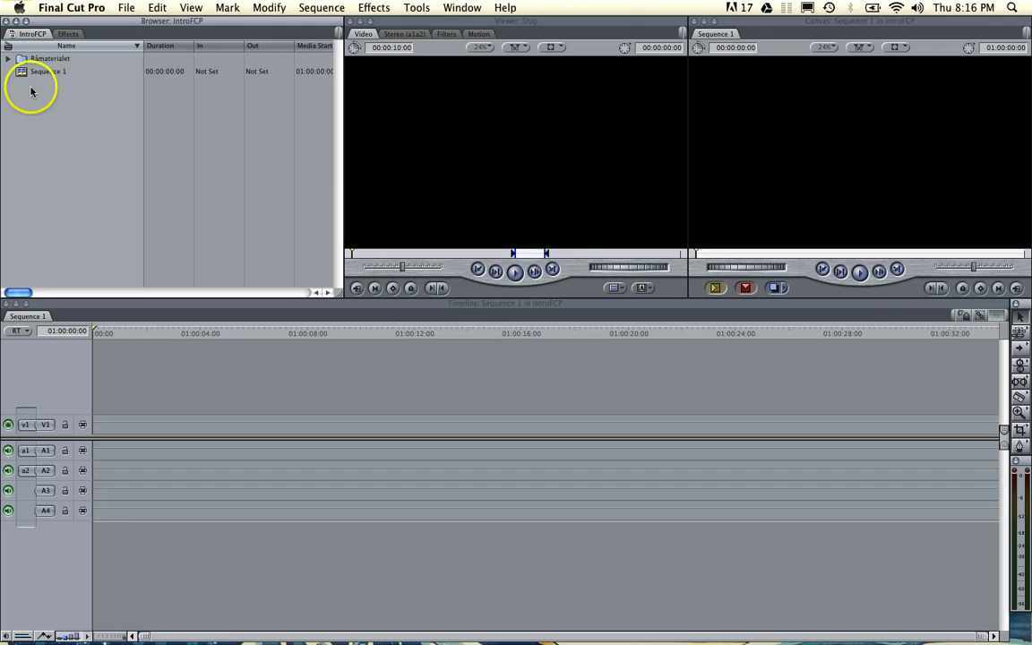
Expand the Råmaterialet bin in the Browser and open clip MVI_3279 in the Viewer
click(9, 59)
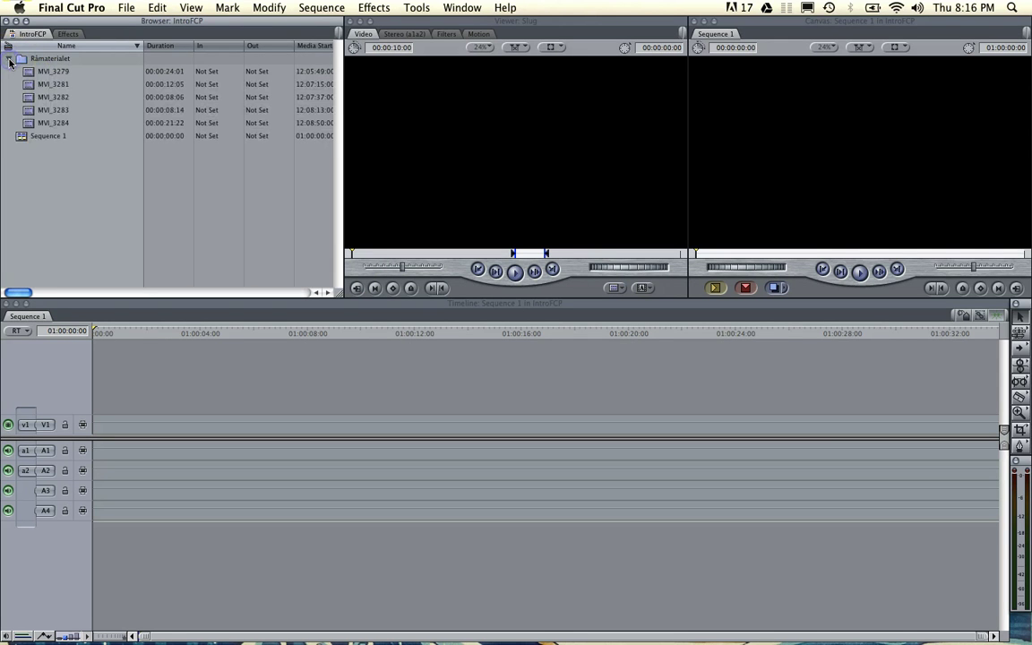
click(31, 71)
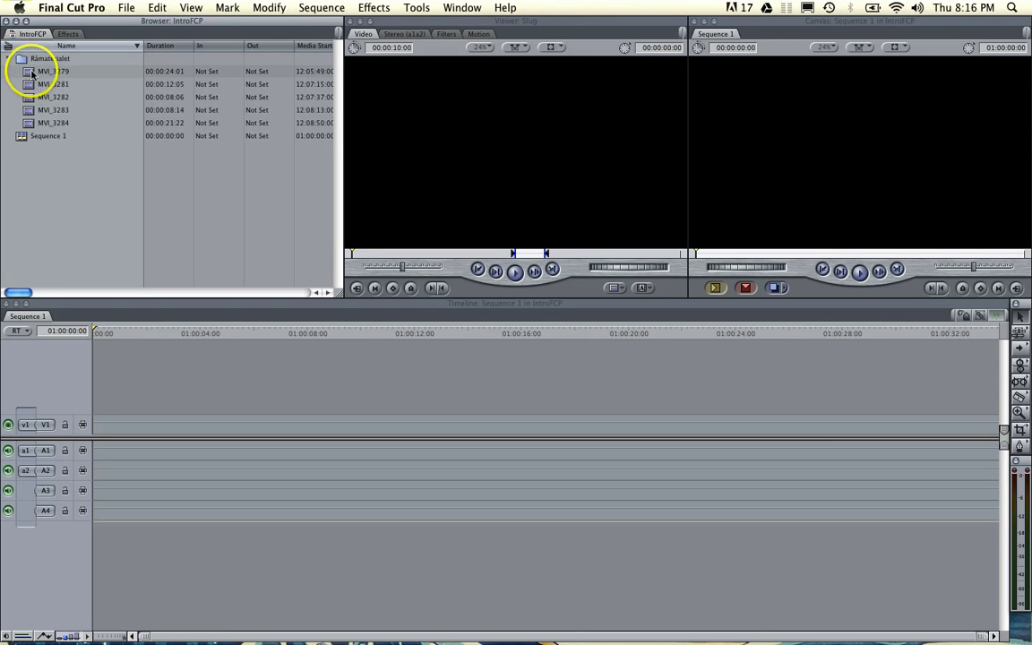
mouse_move(31, 77)
mouse_down()
mouse_move(60, 72)
mouse_move(28, 75)
mouse_up()
double_click(33, 73)
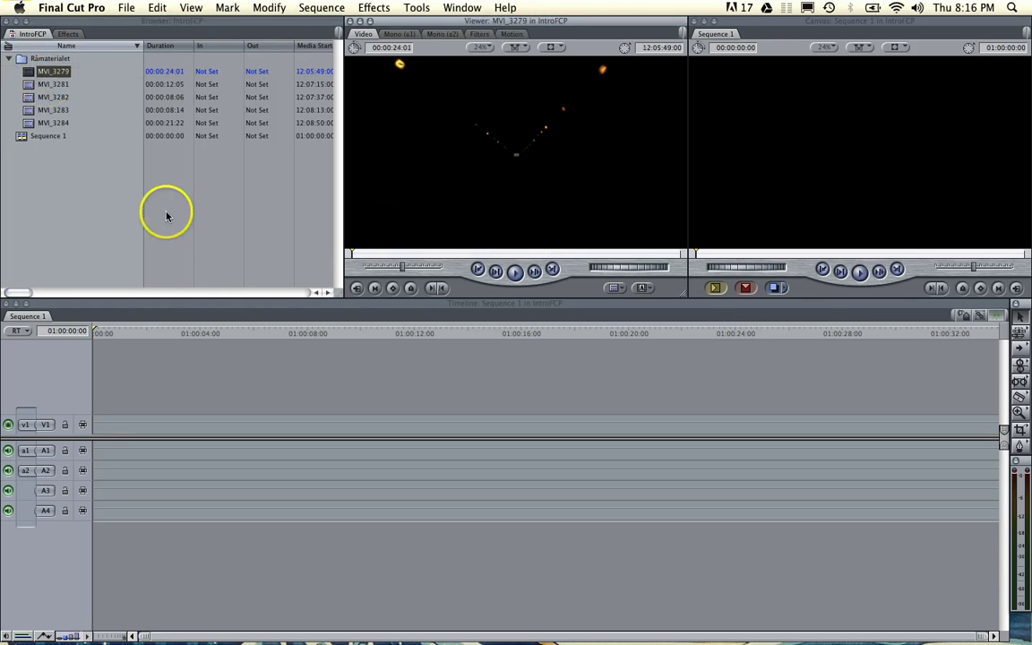
Play a short stretch of MVI_3279 in the Viewer with the system volume lowered, and stop playback
click(515, 274)
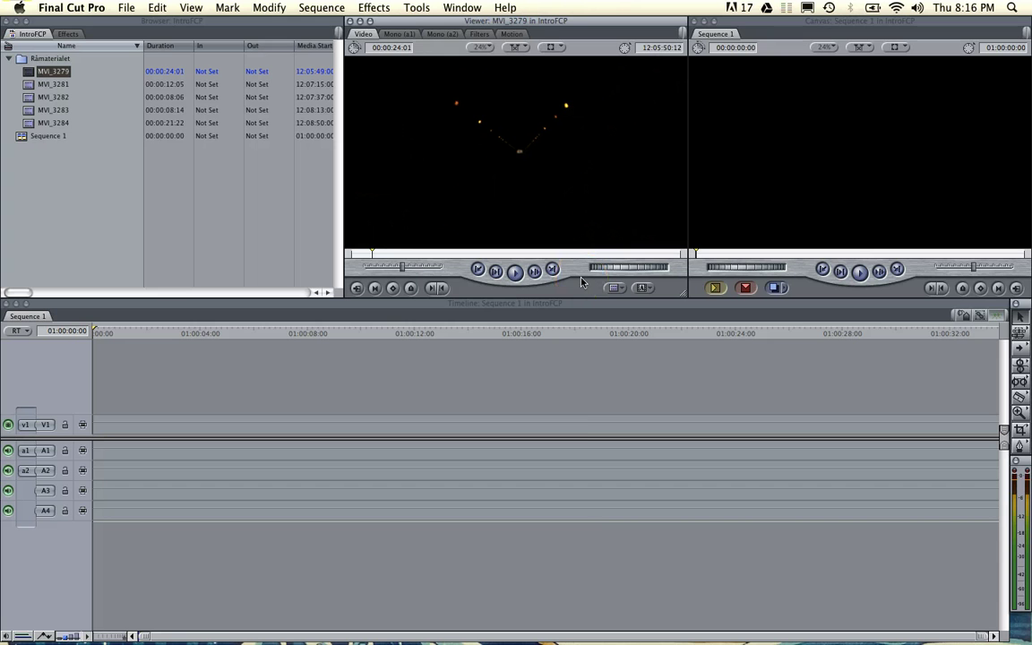
key(XF86AudioRaiseVolume)
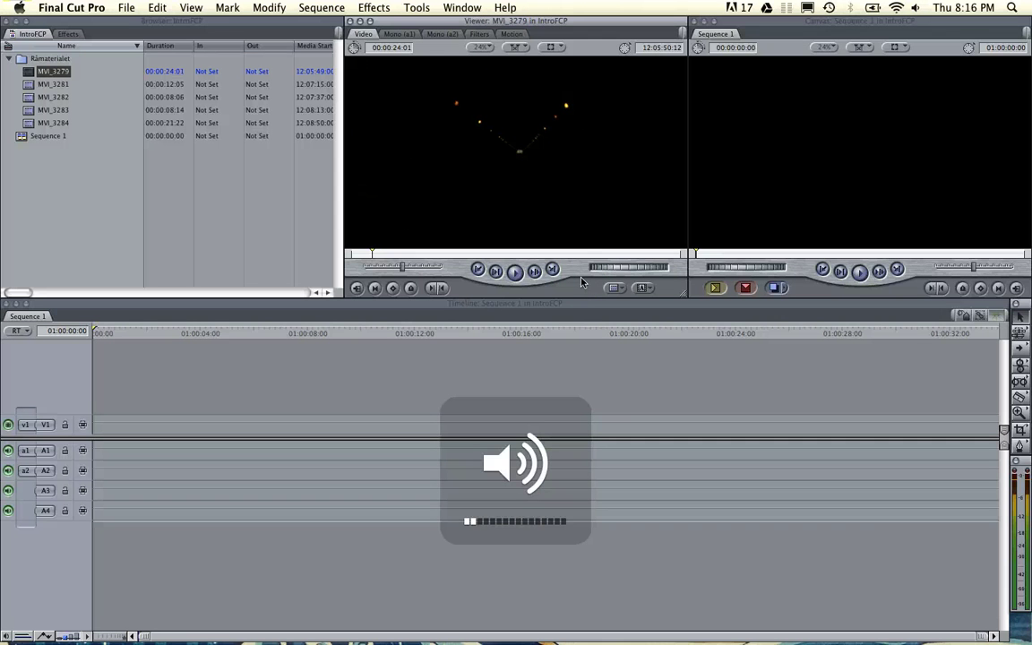
click(517, 271)
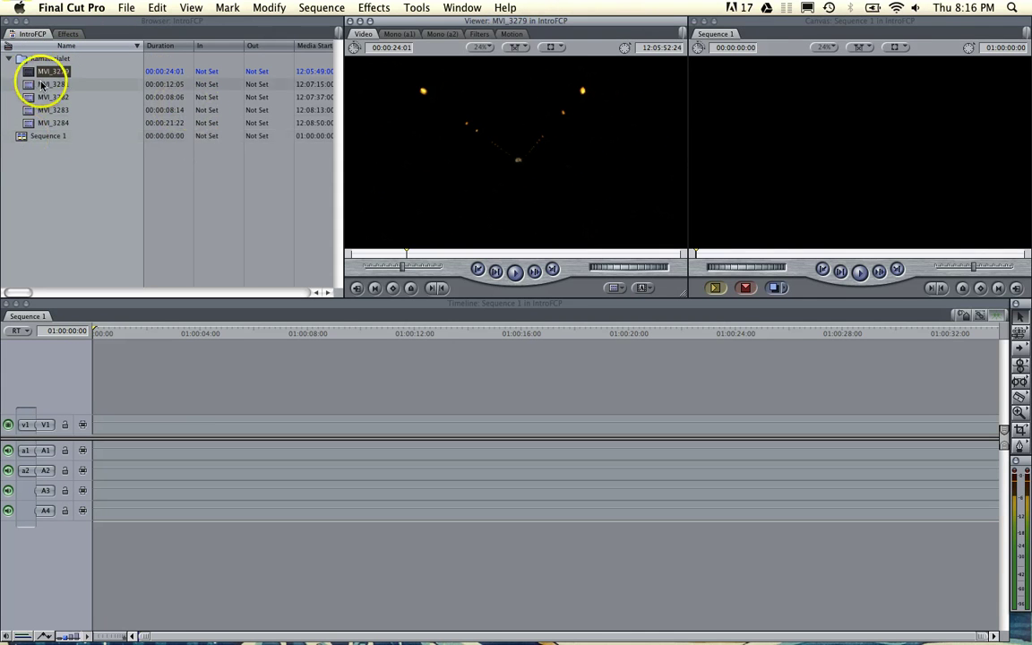
drag(41, 73, 524, 81)
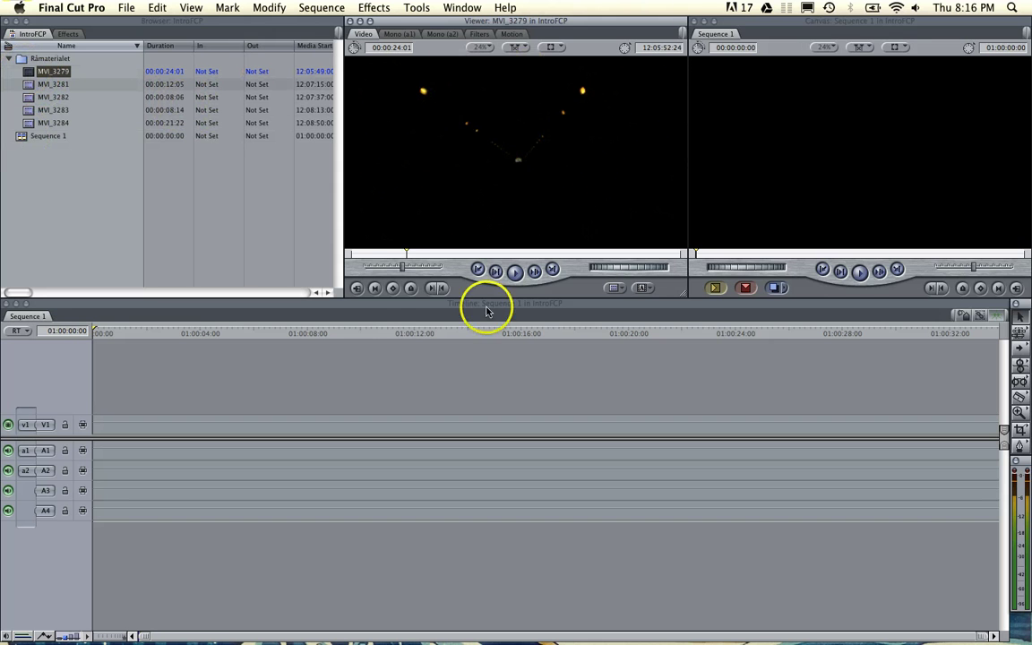
Mark MVI_3279's Out point at 12:06:12:09 and its In point at 12:05:52:24 in the Viewer
drag(403, 254, 384, 254)
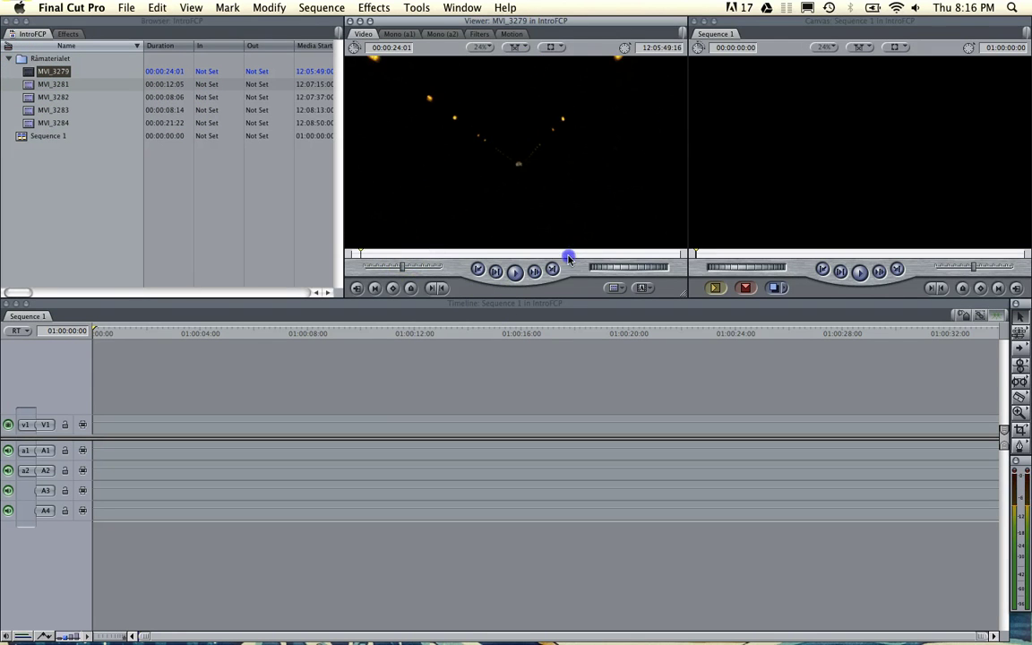
drag(568, 259, 381, 255)
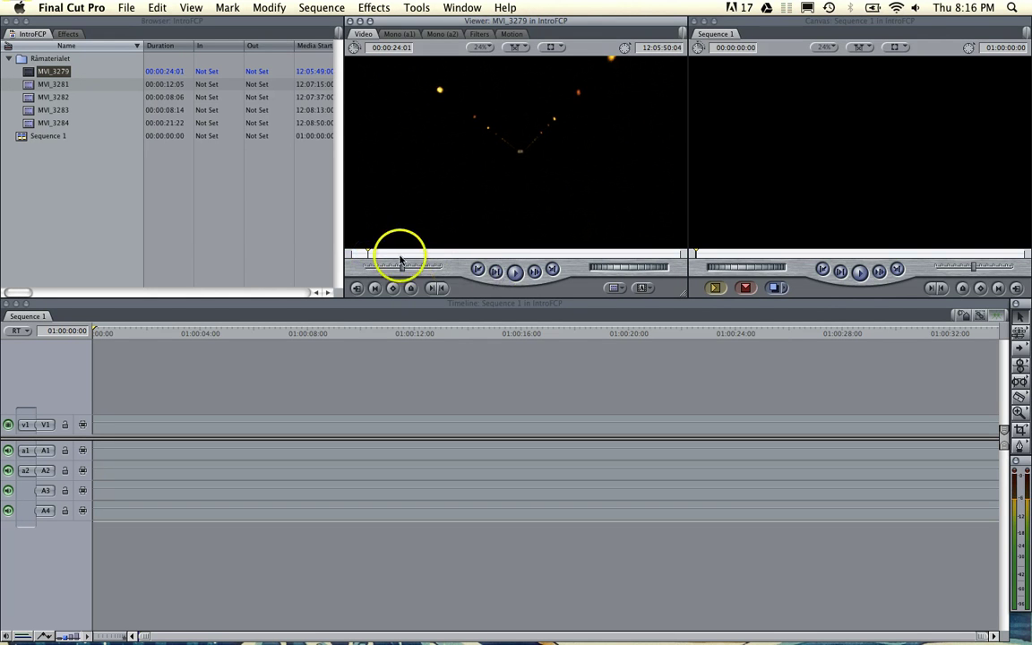
drag(482, 256, 672, 258)
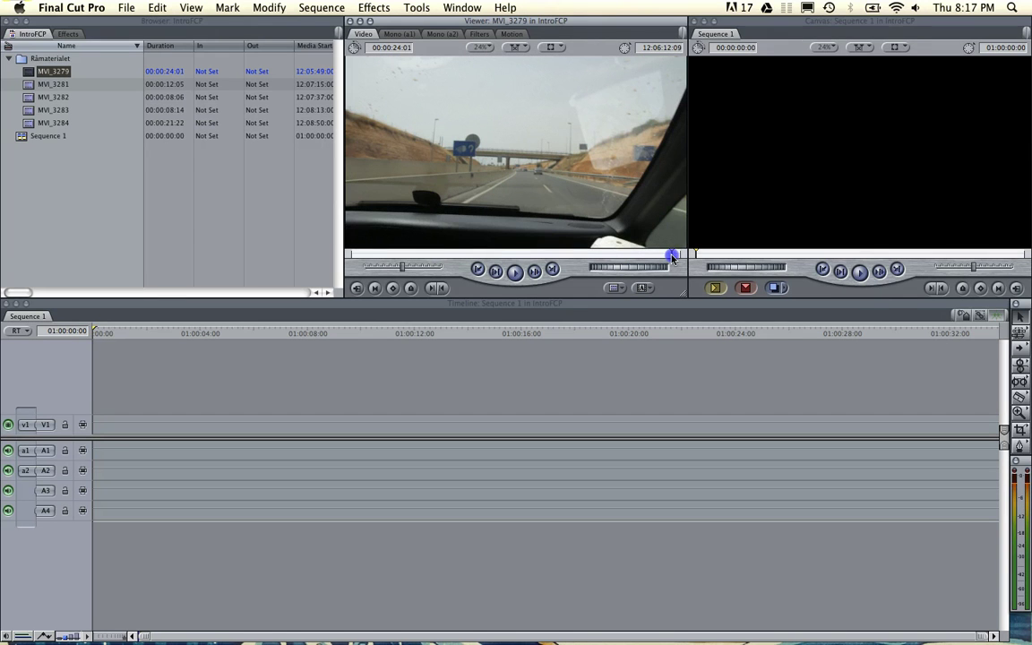
click(439, 287)
click(394, 254)
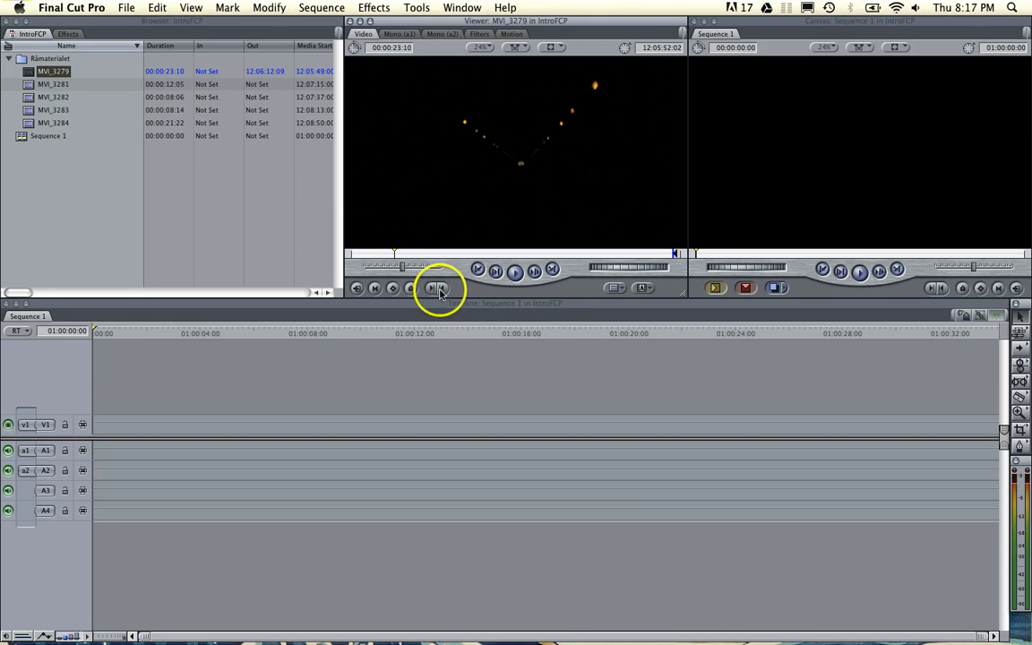
drag(393, 253, 411, 254)
click(433, 287)
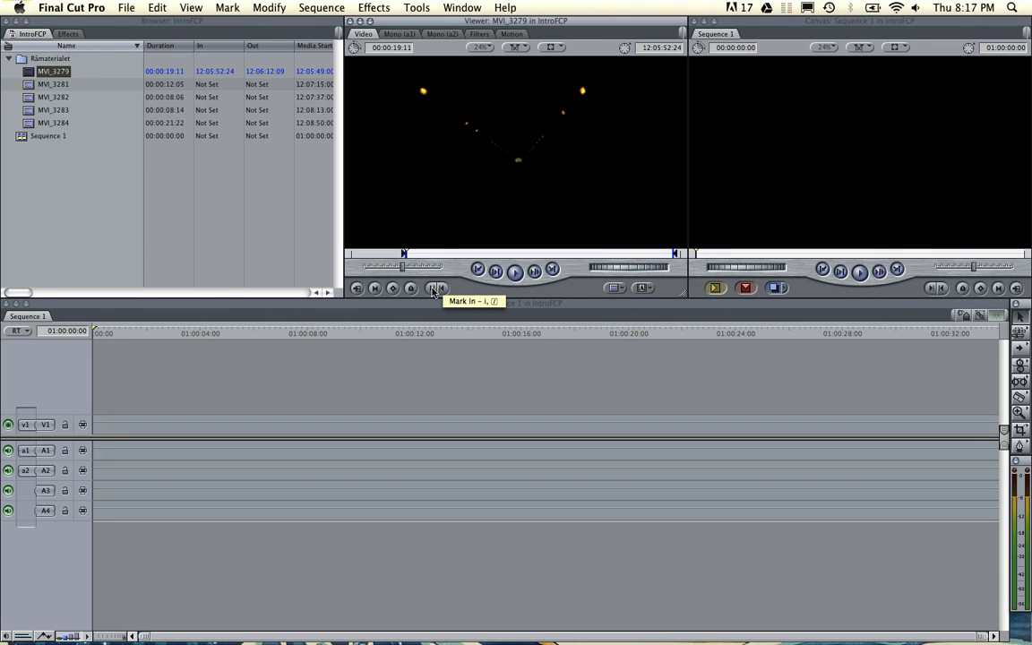
Place the marked MVI_3279 section at the start of Sequence 1 with sequence settings matching the clip, and move the playhead to 01:00:07:23
click(481, 125)
drag(481, 126, 102, 424)
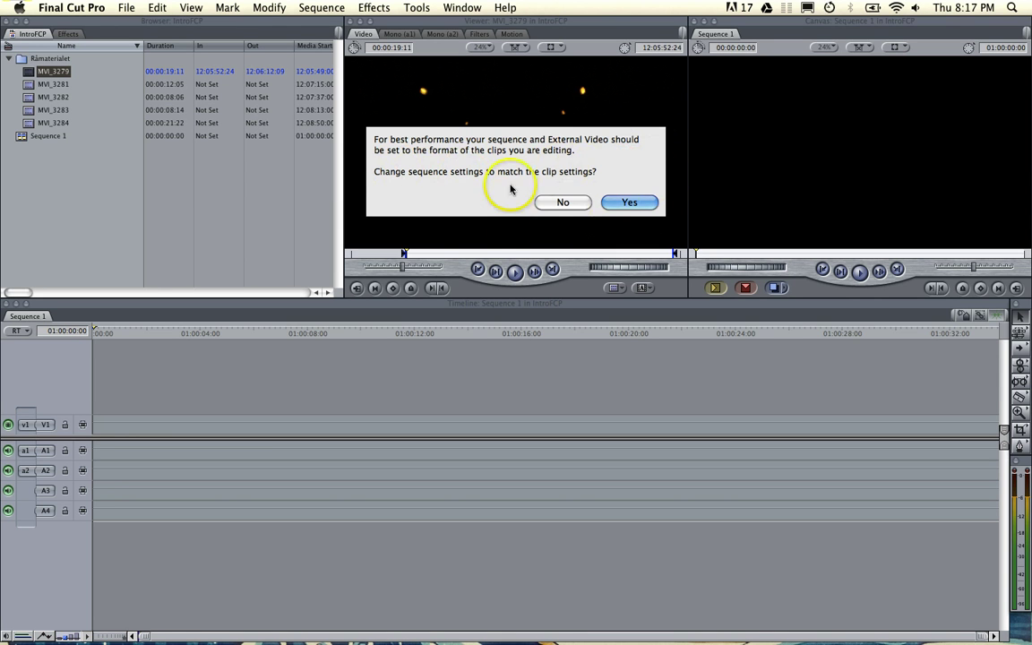
click(627, 203)
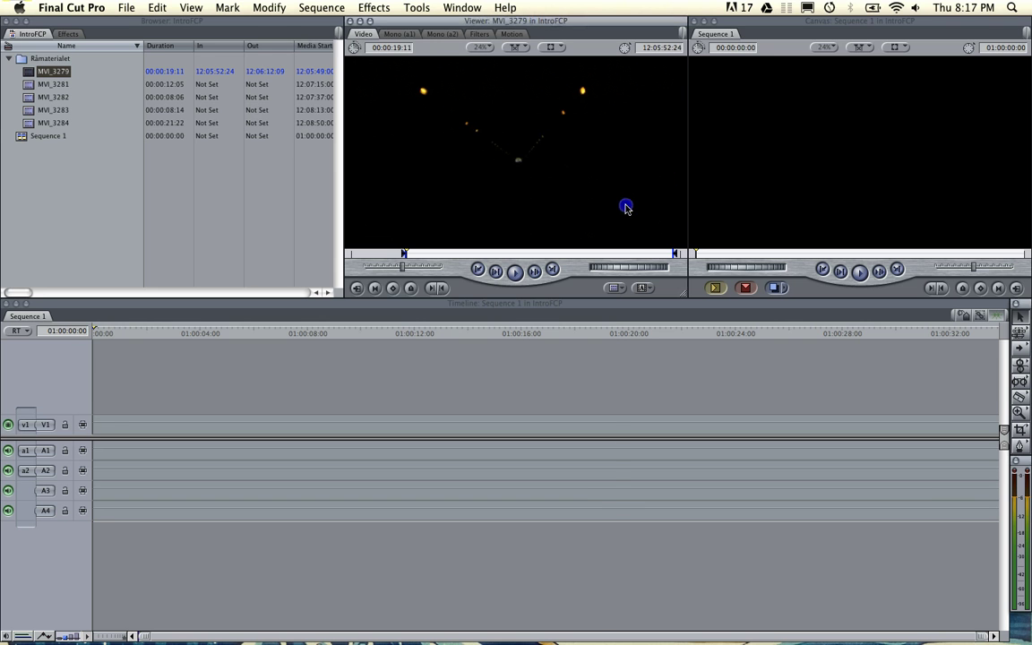
click(305, 334)
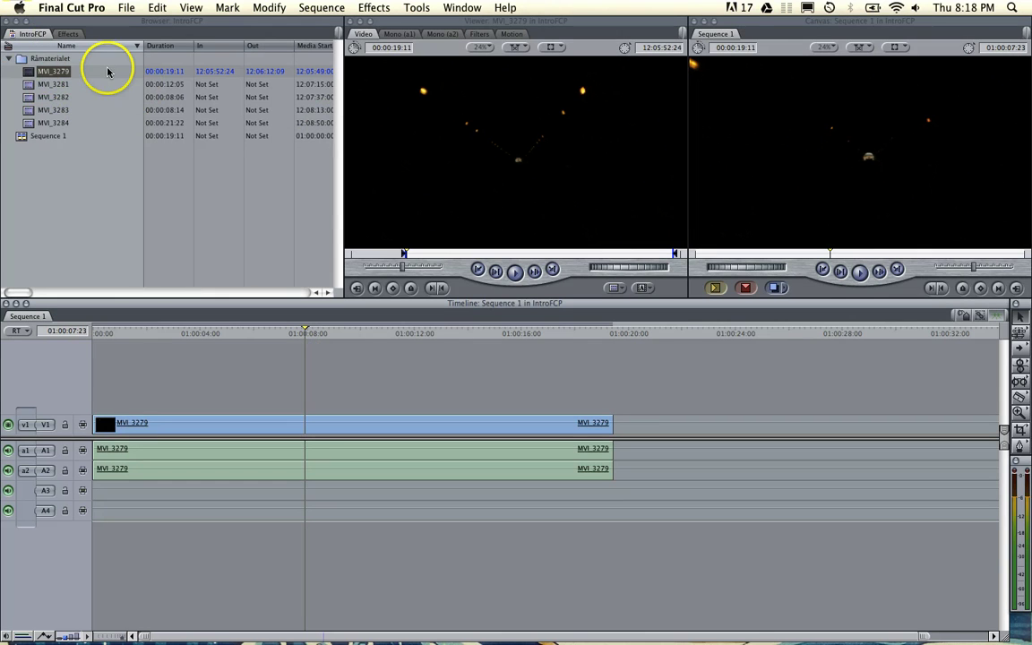
Assign the Best Take label to clip MVI_3279 in the Browser, with the Label column in view
click(79, 71)
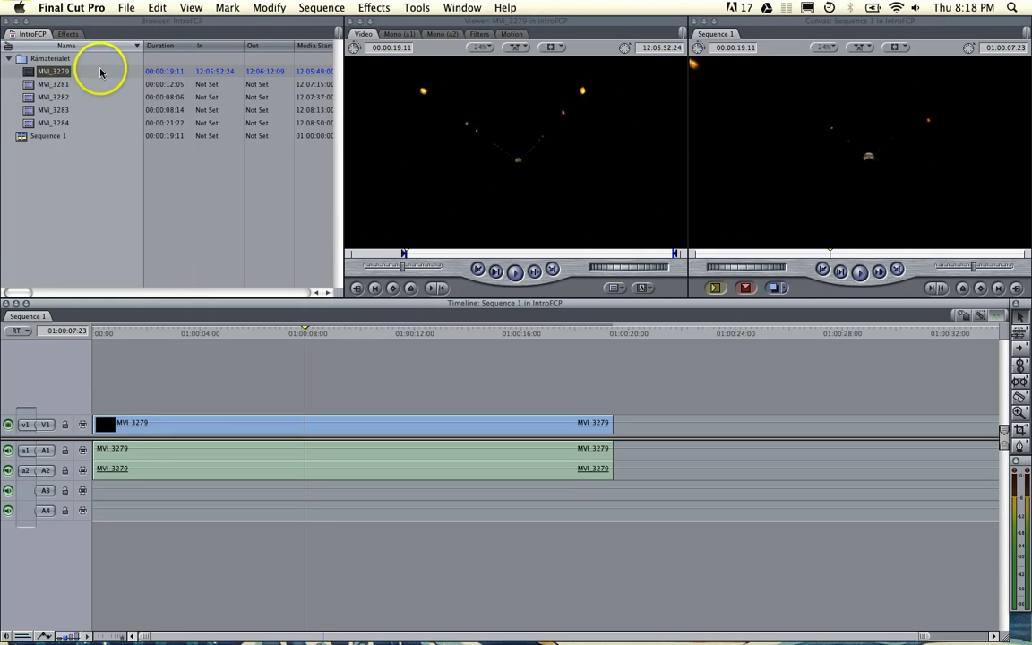
click(176, 76)
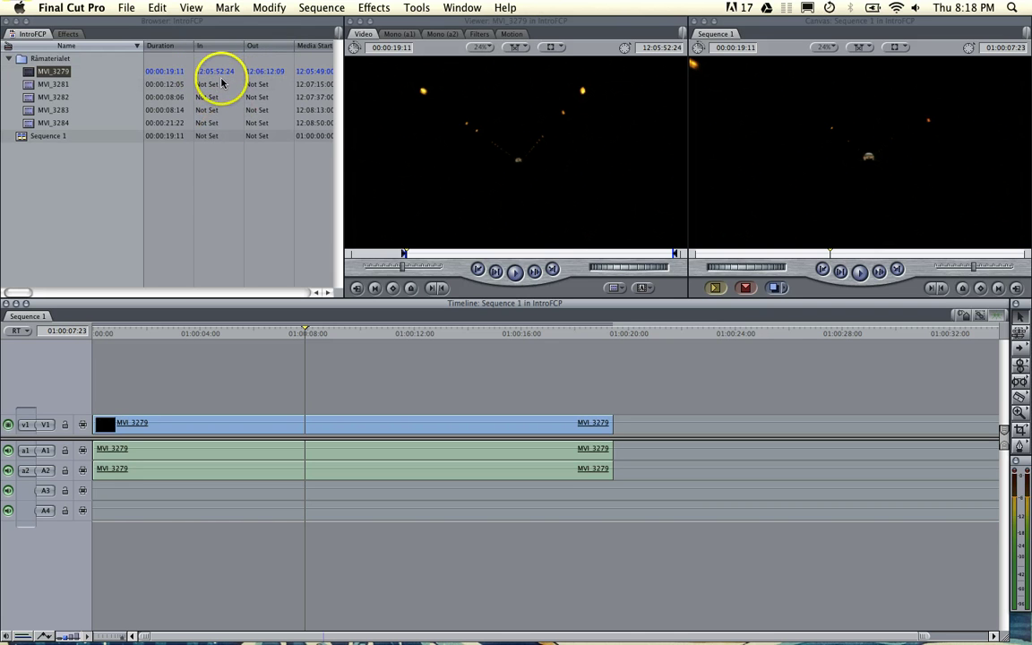
scroll(222, 83, right, 5)
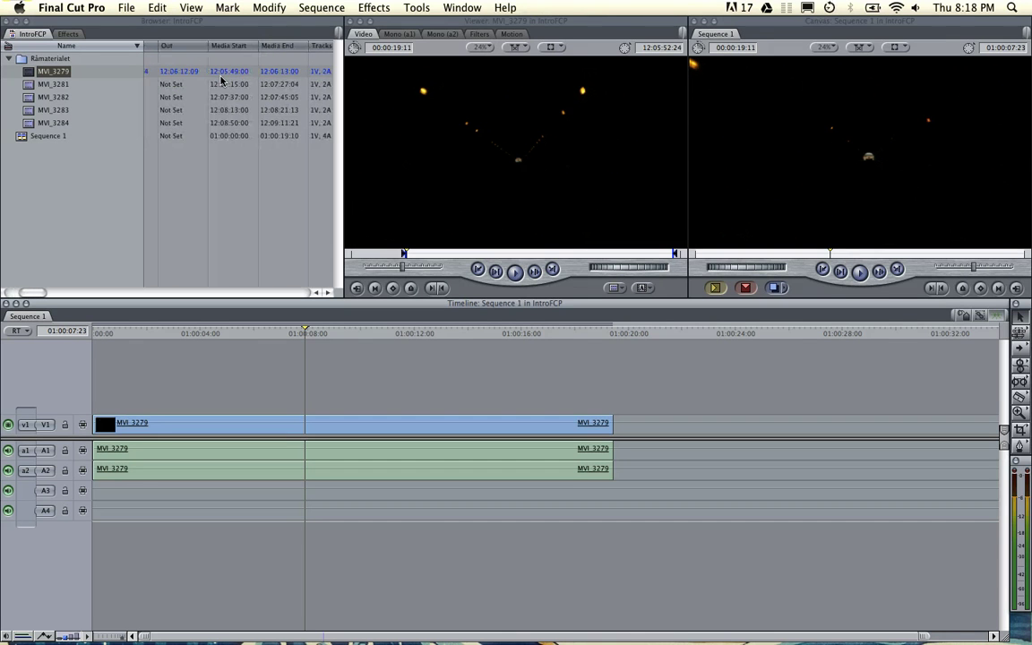
scroll(221, 81, right, 3)
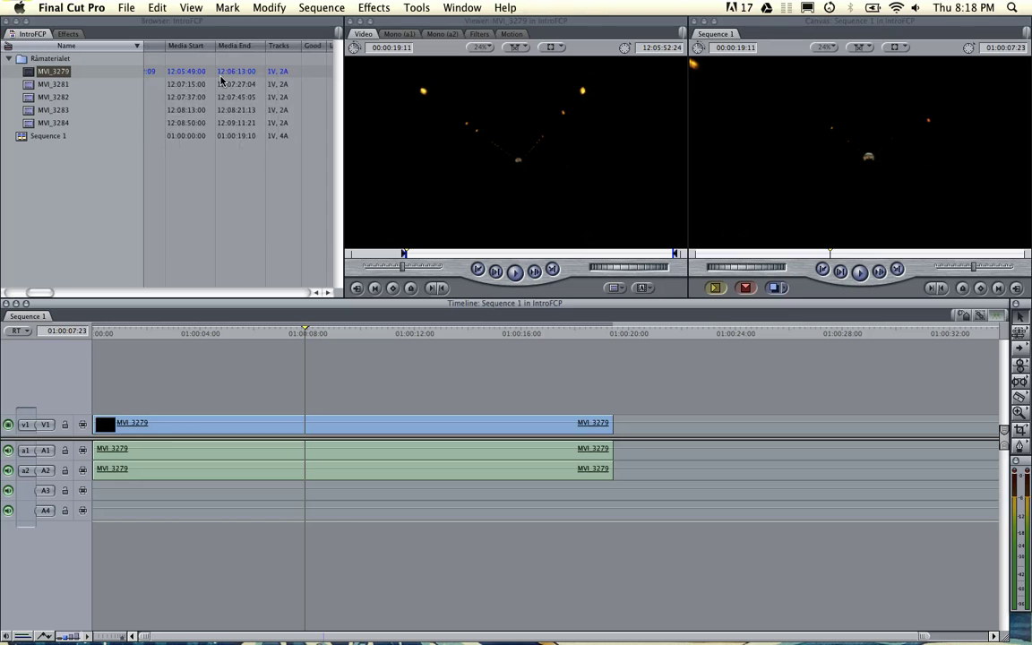
scroll(221, 81, right, 3)
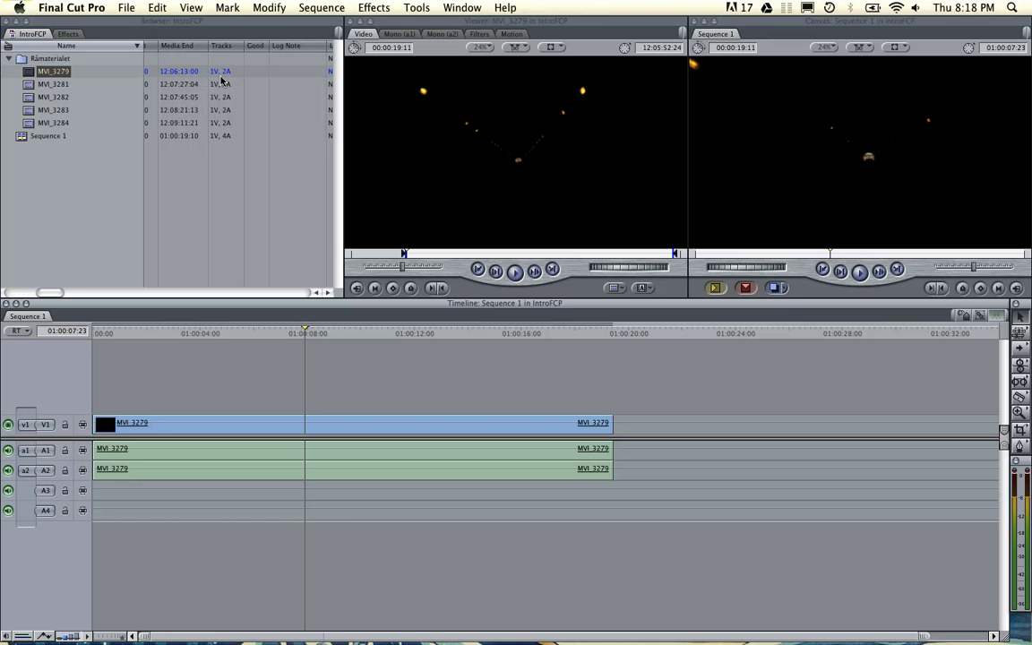
scroll(221, 80, right, 5)
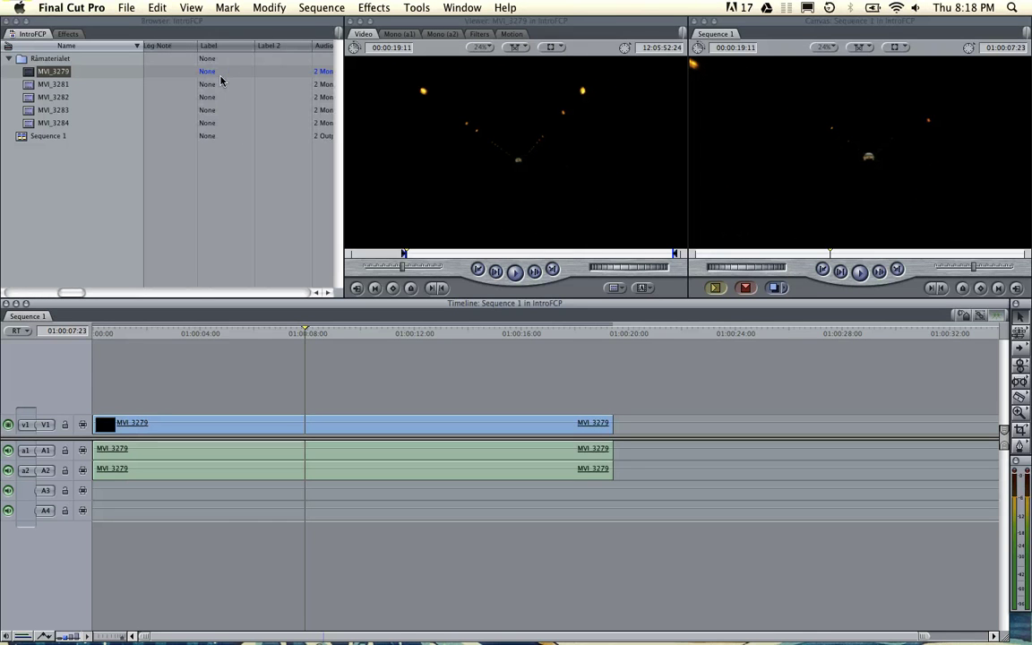
scroll(221, 80, right, 1)
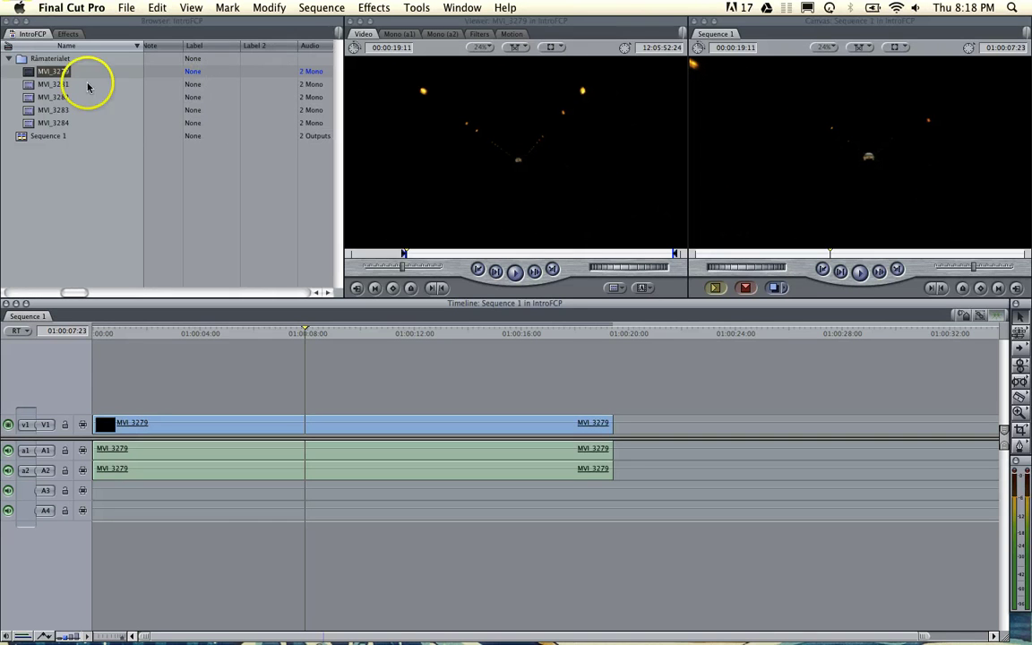
right_click(35, 68)
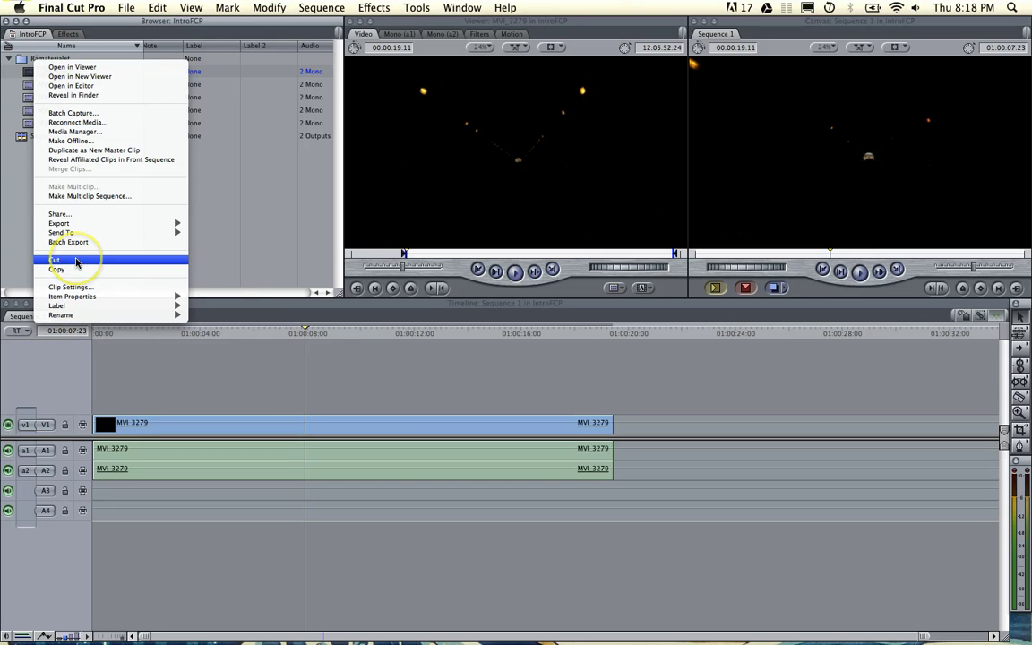
mouse_move(76, 305)
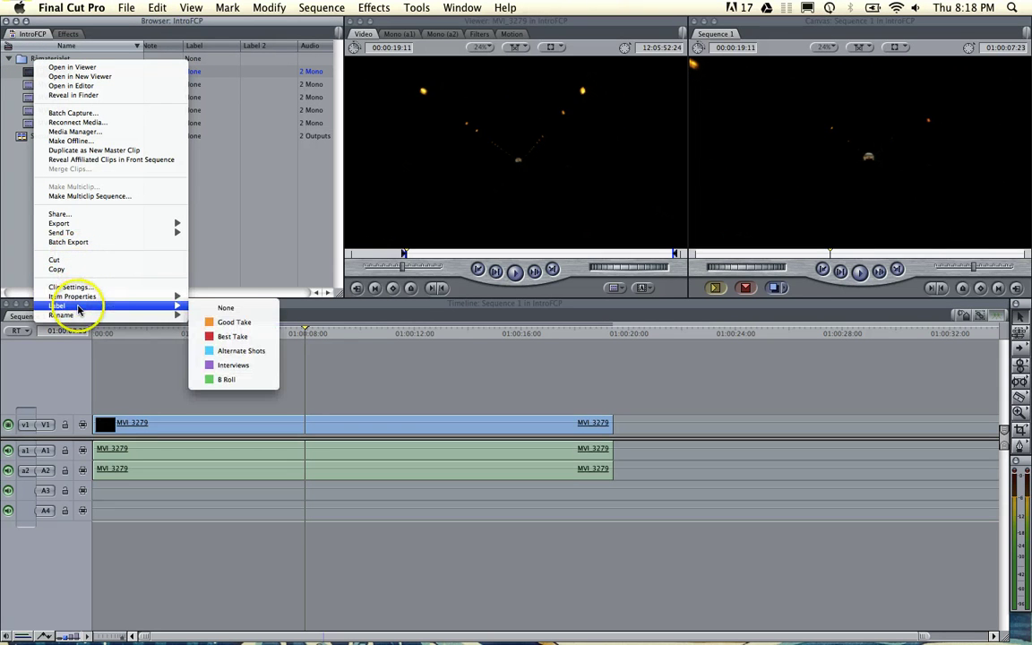
click(233, 337)
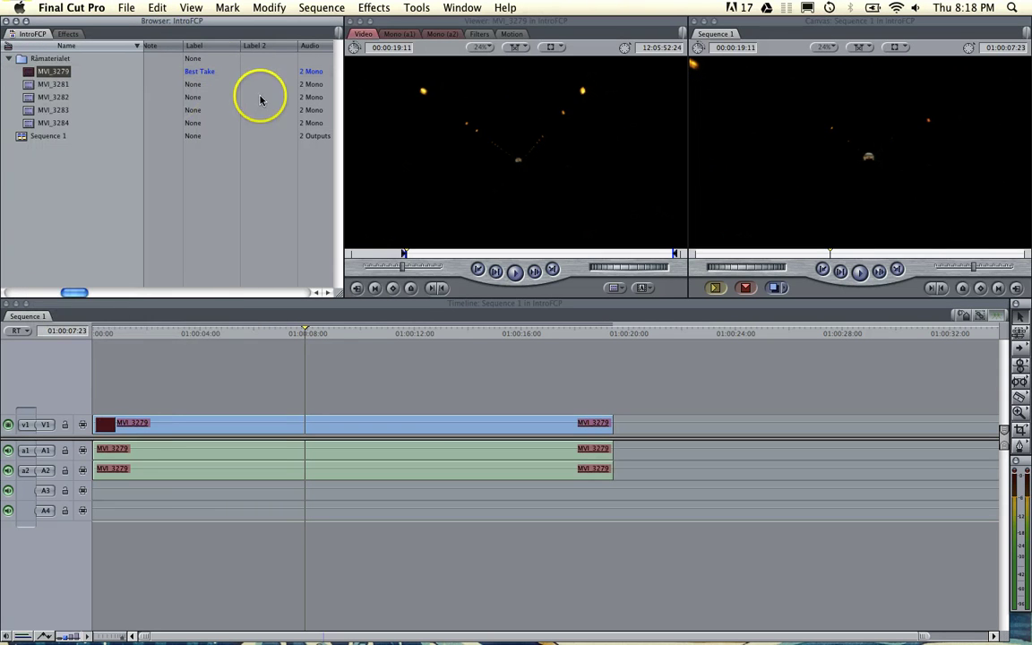
Examine the clips' technical details in the Browser columns, from frame size, frame rate and compressor through audio format to reel
scroll(242, 79, right, 3)
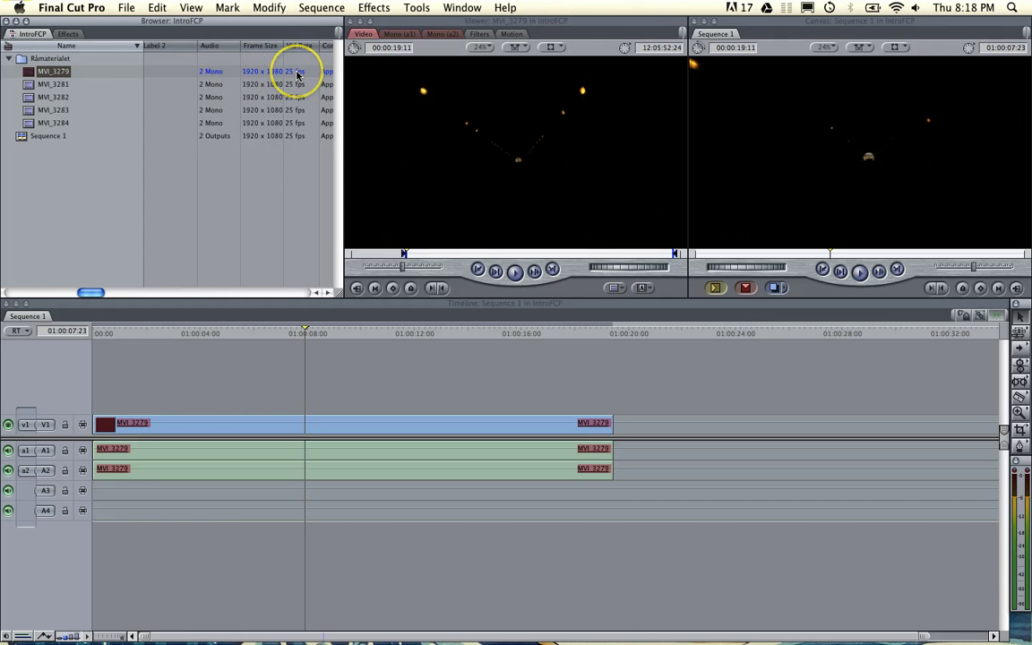
scroll(297, 76, right, 1)
scroll(297, 75, right, 3)
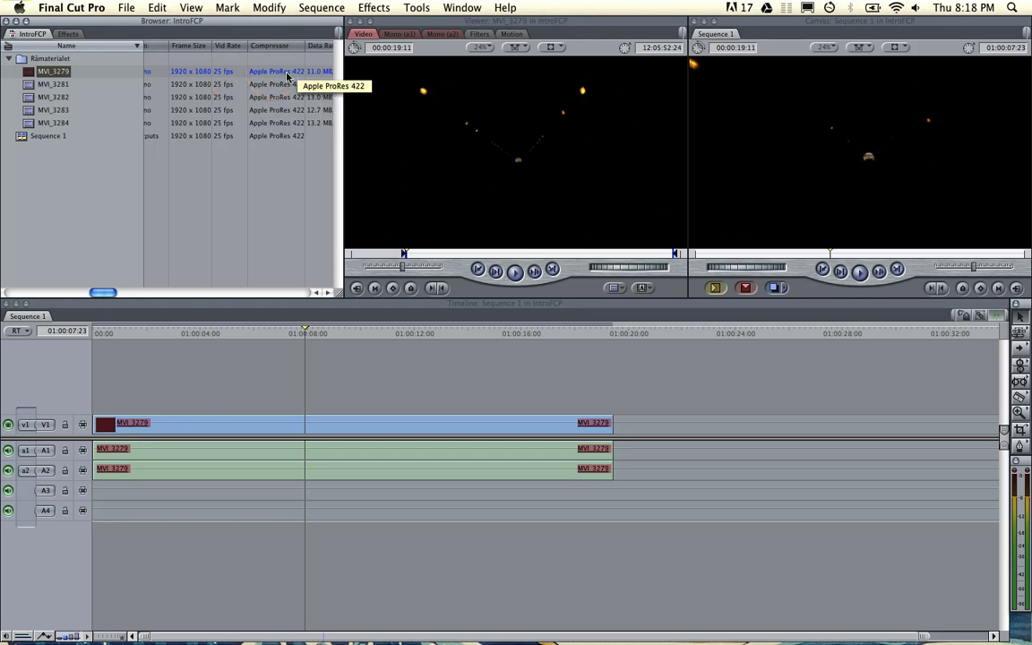
scroll(287, 76, right, 3)
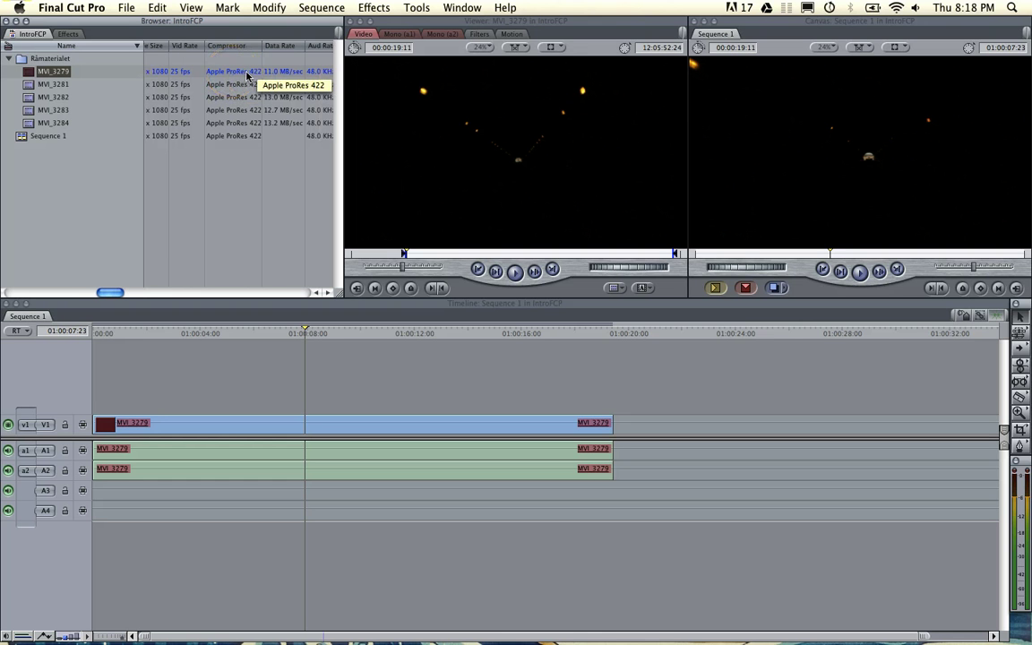
scroll(249, 76, right, 2)
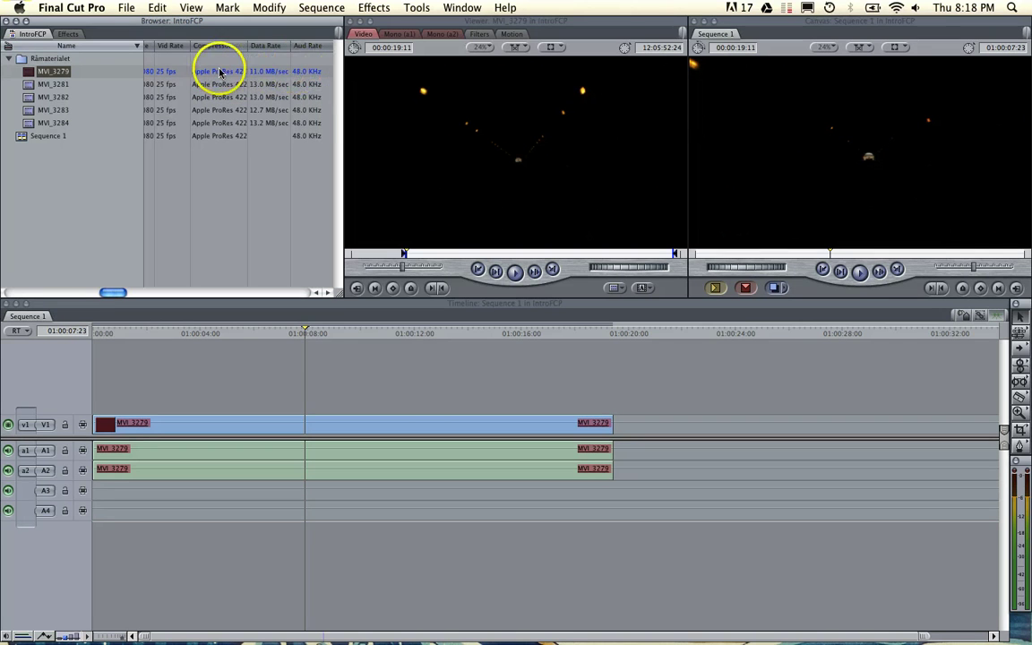
scroll(250, 76, right, 1)
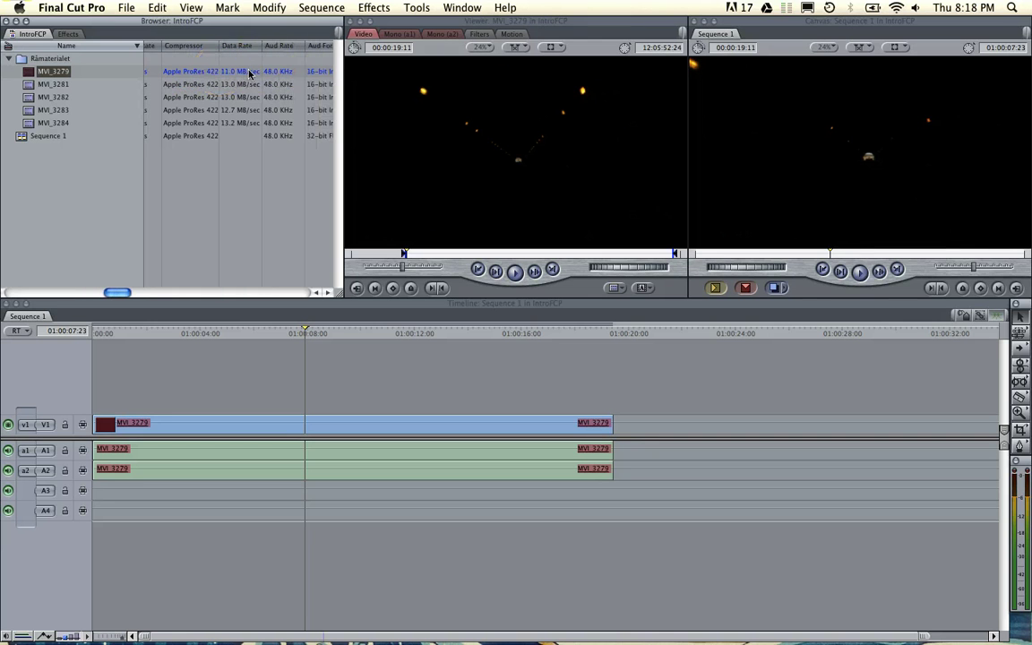
scroll(249, 74, right, 1)
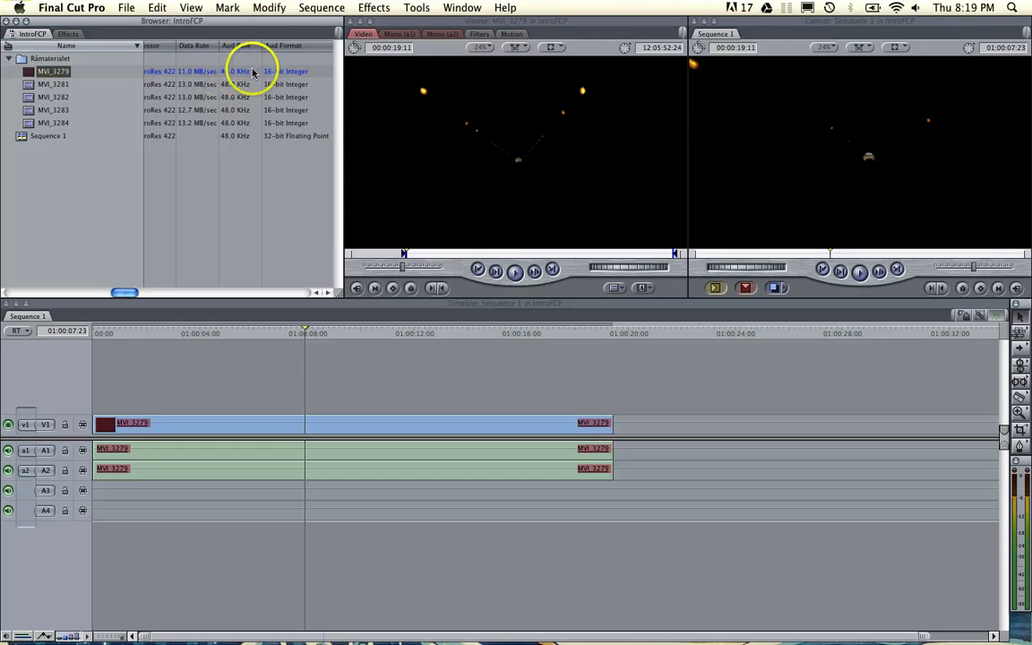
scroll(279, 72, right, 2)
scroll(280, 71, right, 4)
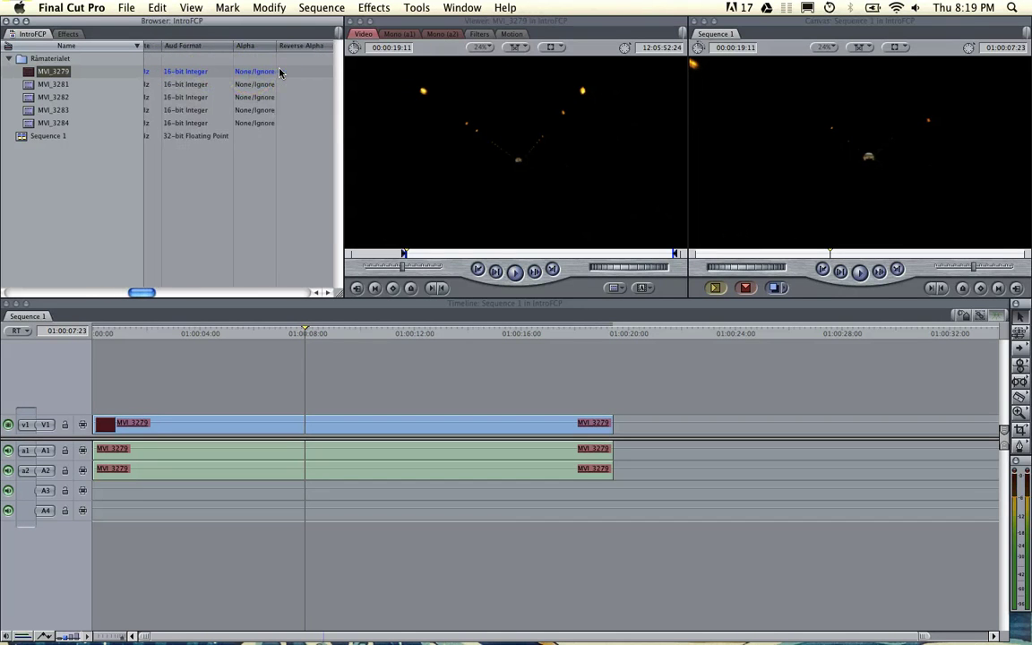
scroll(279, 72, right, 4)
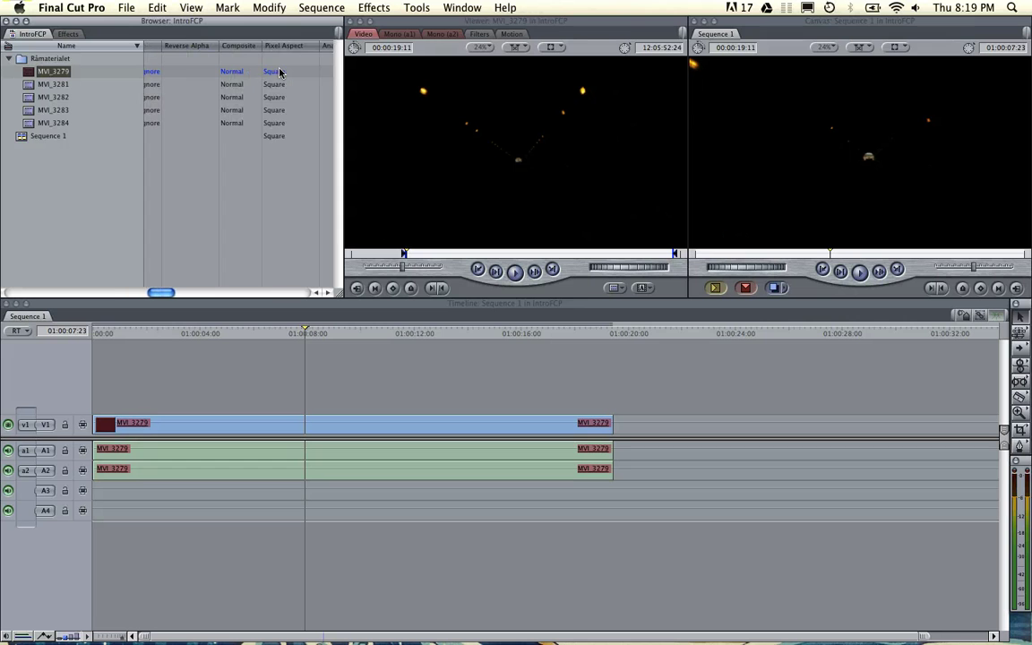
scroll(228, 80, right, 5)
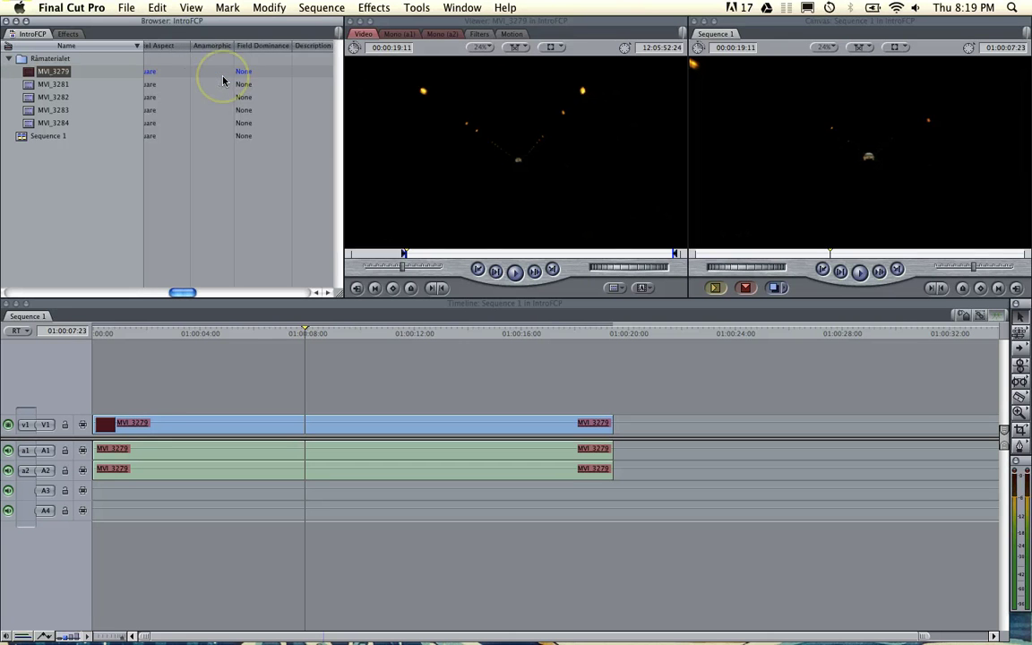
scroll(223, 80, right, 5)
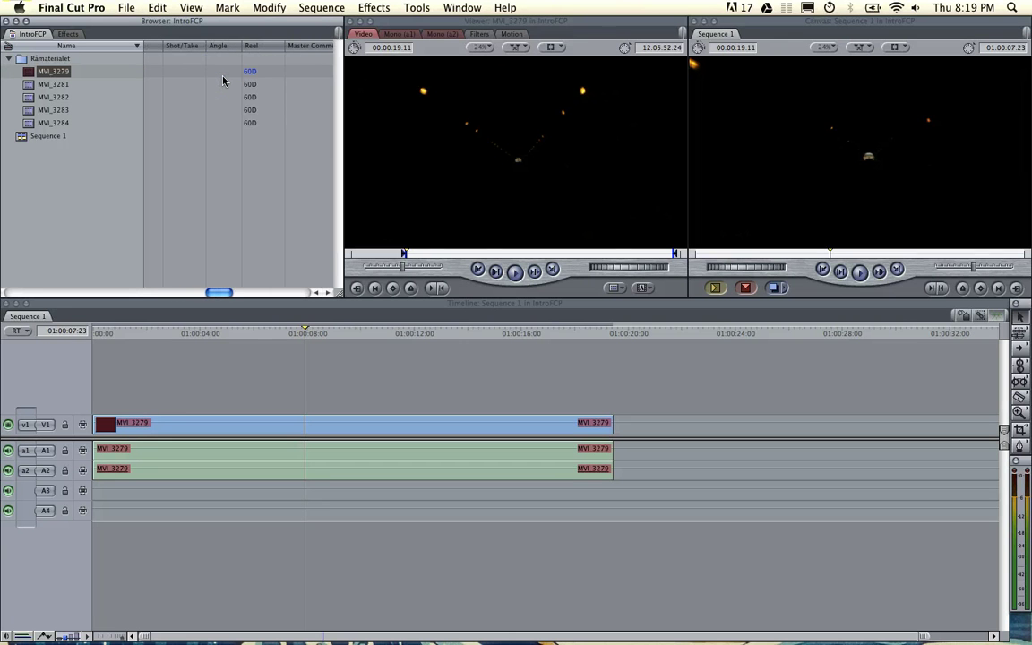
Examine the remaining Browser columns through Last Modified, and return to the Duration, In and Out columns
scroll(223, 80, right, 6)
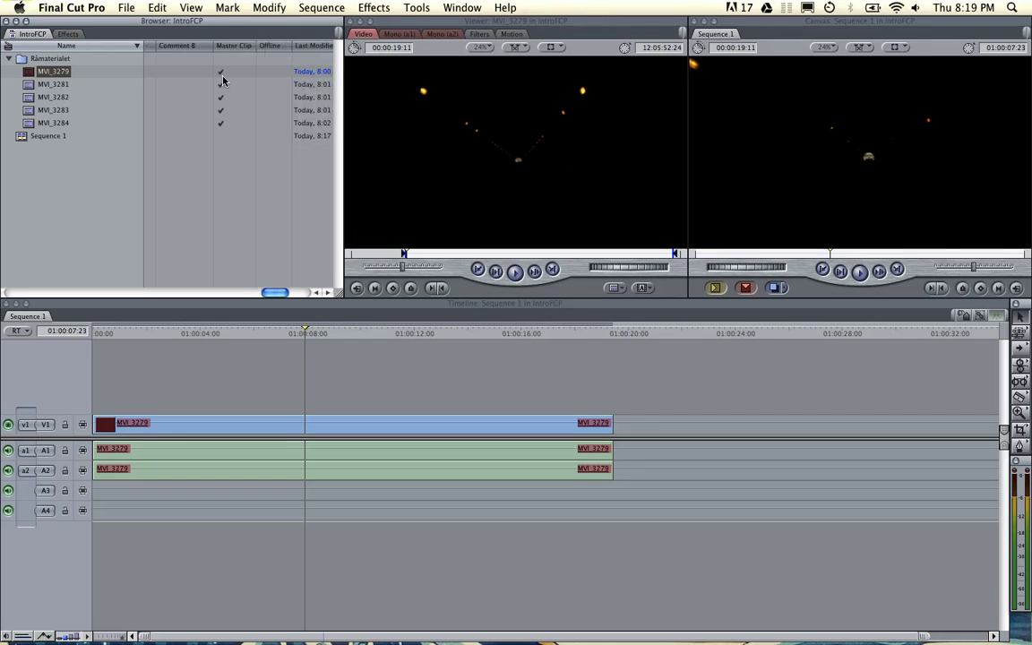
scroll(223, 81, right, 1)
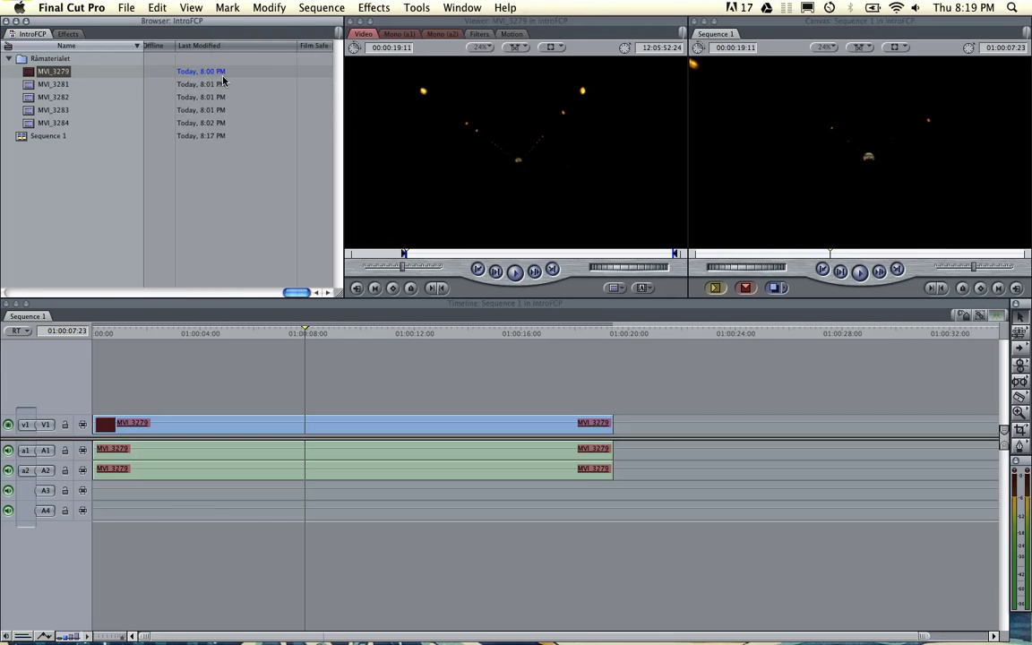
scroll(223, 81, left, 15)
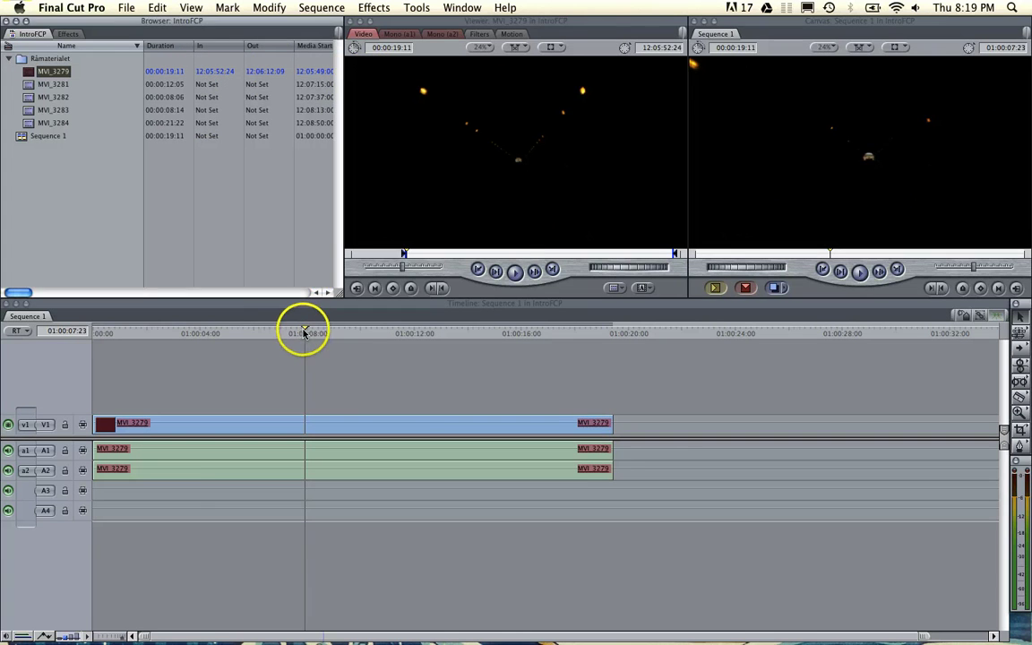
Scrub through the MVI_3279 section in Sequence 1 and park the playhead at 01:00:11:24
drag(192, 349, 223, 333)
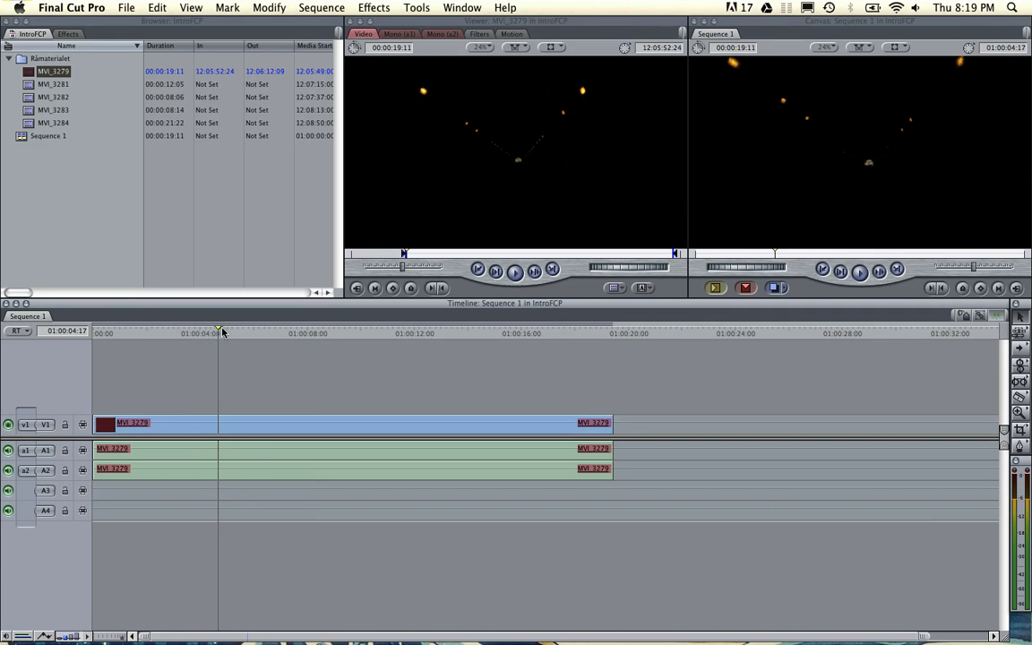
click(384, 335)
click(271, 334)
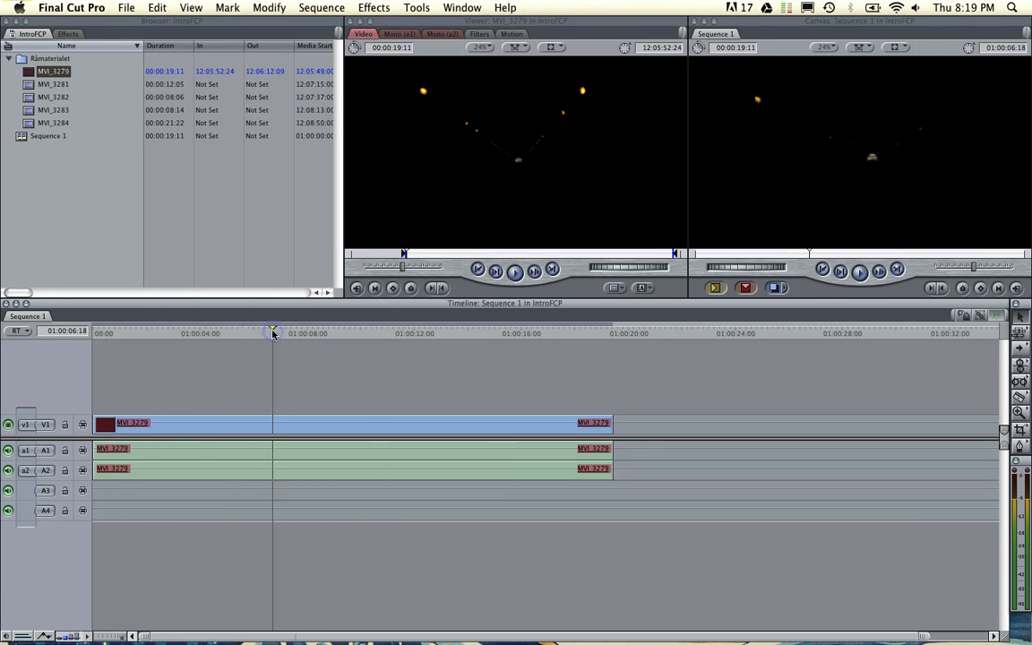
click(163, 334)
click(349, 334)
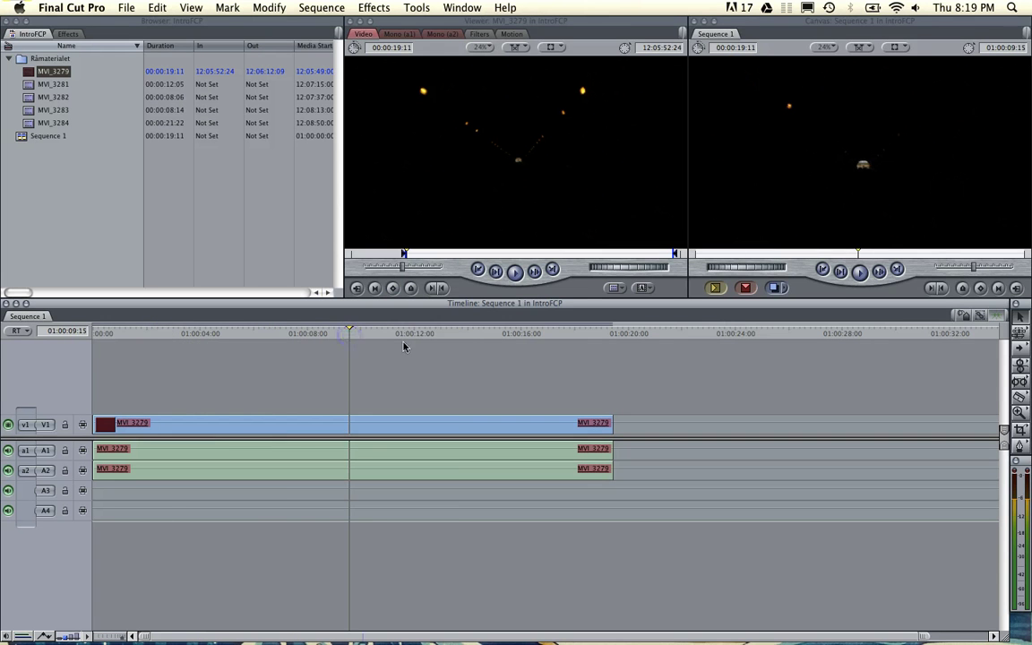
click(456, 336)
click(544, 334)
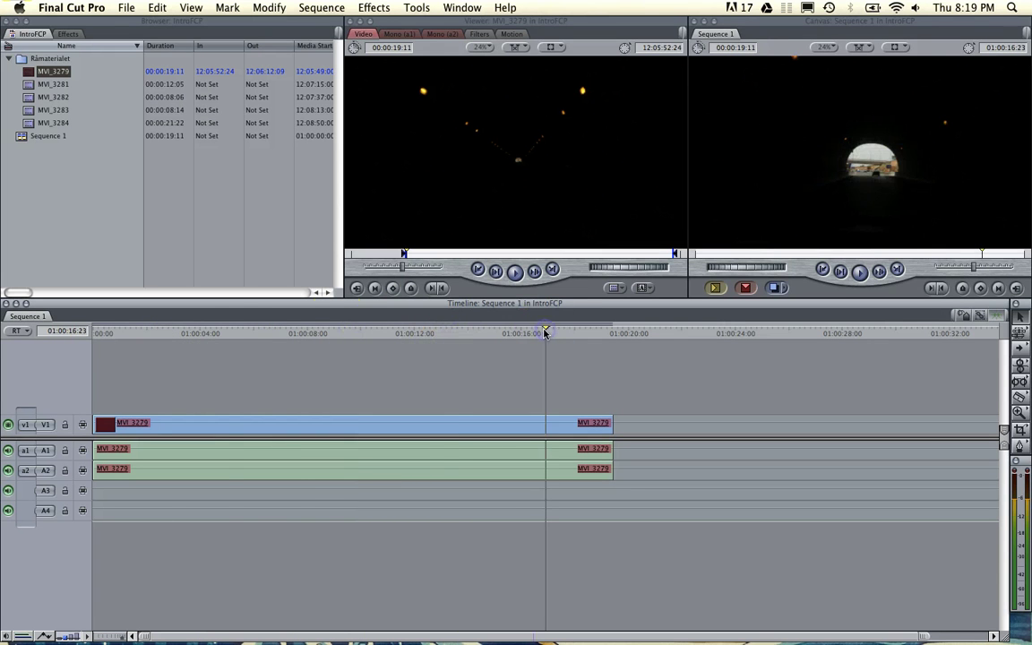
click(226, 334)
click(300, 334)
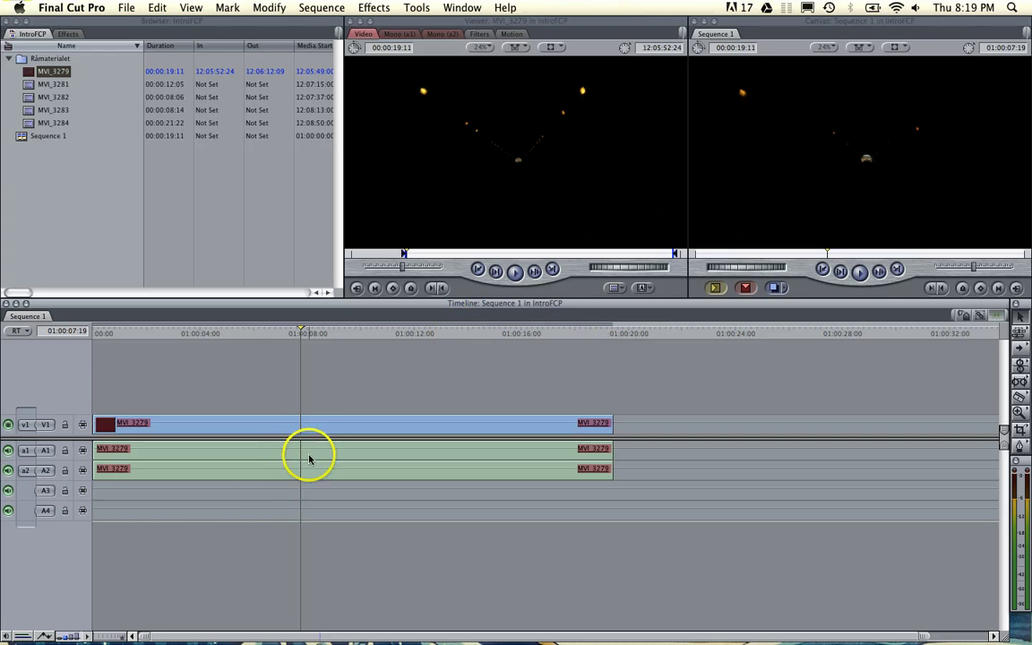
click(835, 22)
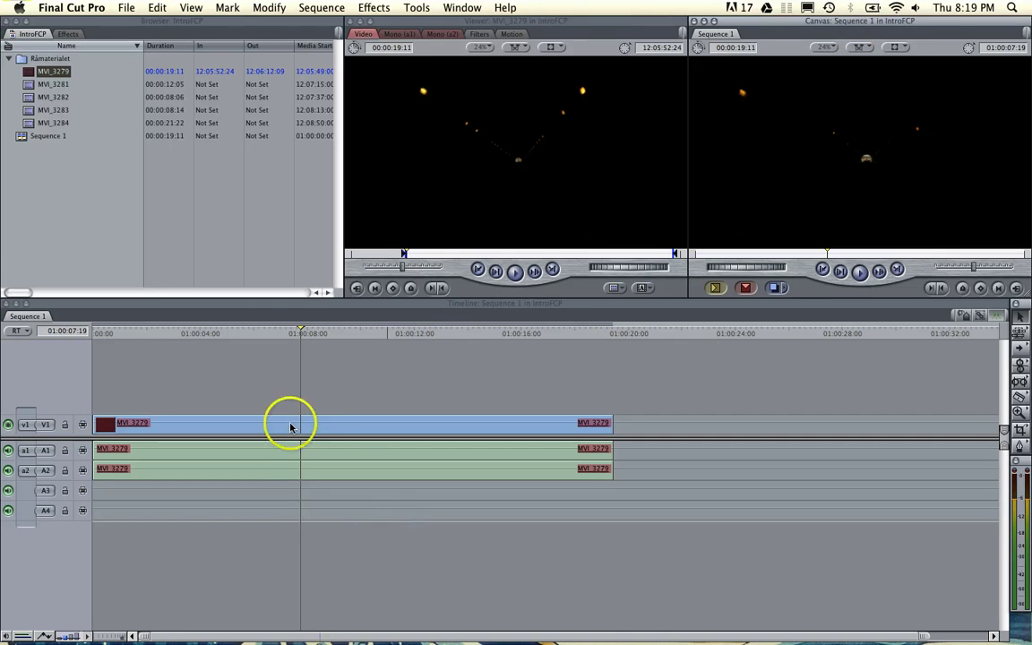
drag(323, 332, 396, 356)
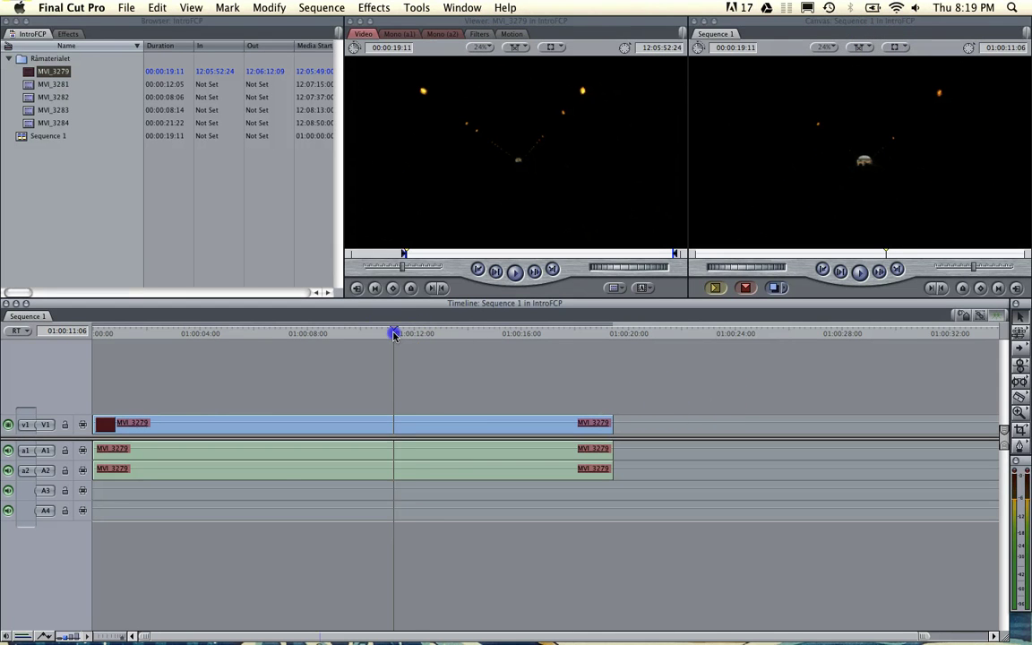
drag(394, 334, 413, 333)
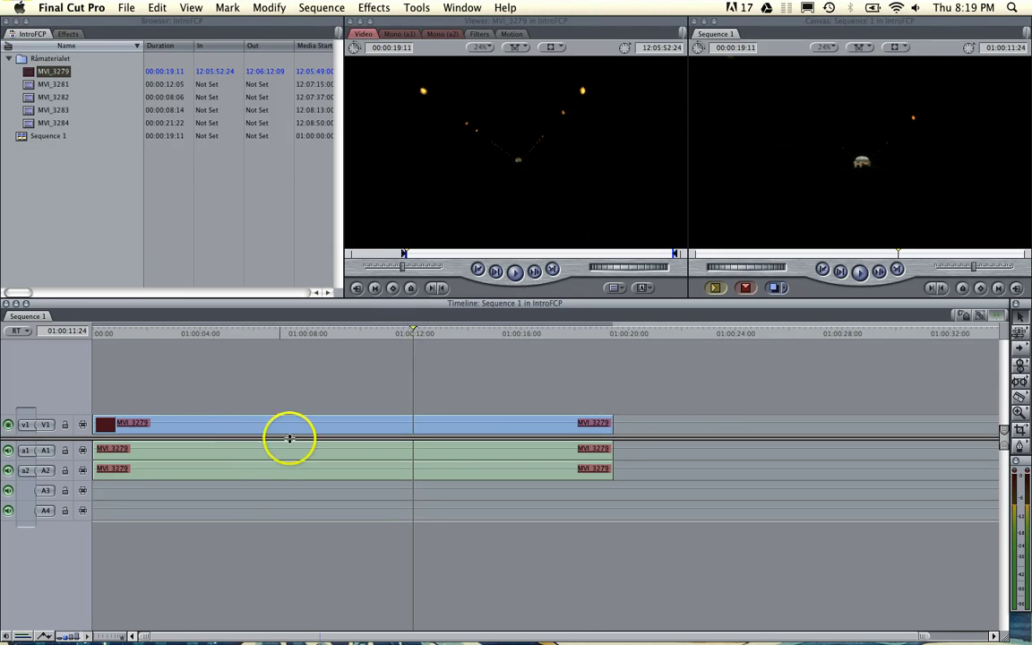
Cut MVI_3279's video and both audio tracks separately with the Razor Blade at about 01:00:15:01
click(1019, 400)
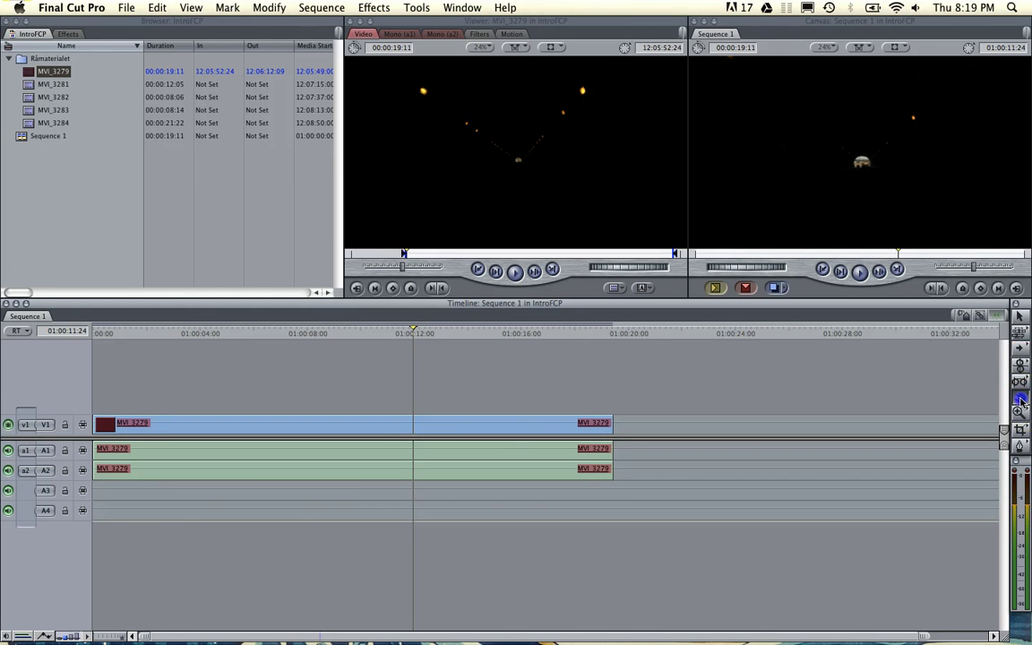
click(497, 426)
click(497, 449)
click(497, 469)
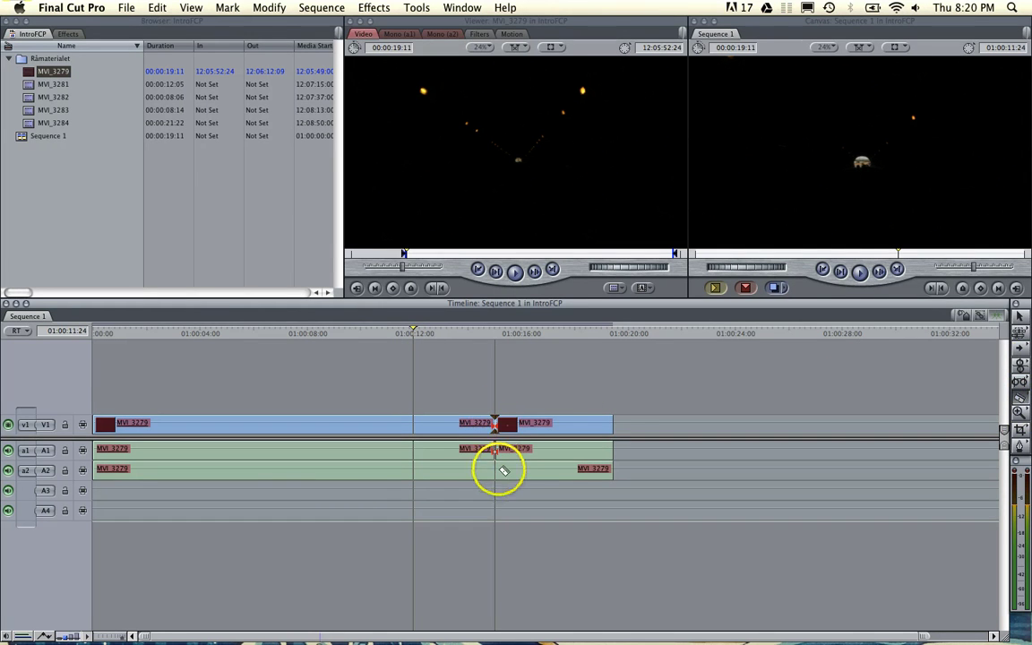
Delete the video and both audio pieces of MVI_3279 that follow the cut
click(1018, 316)
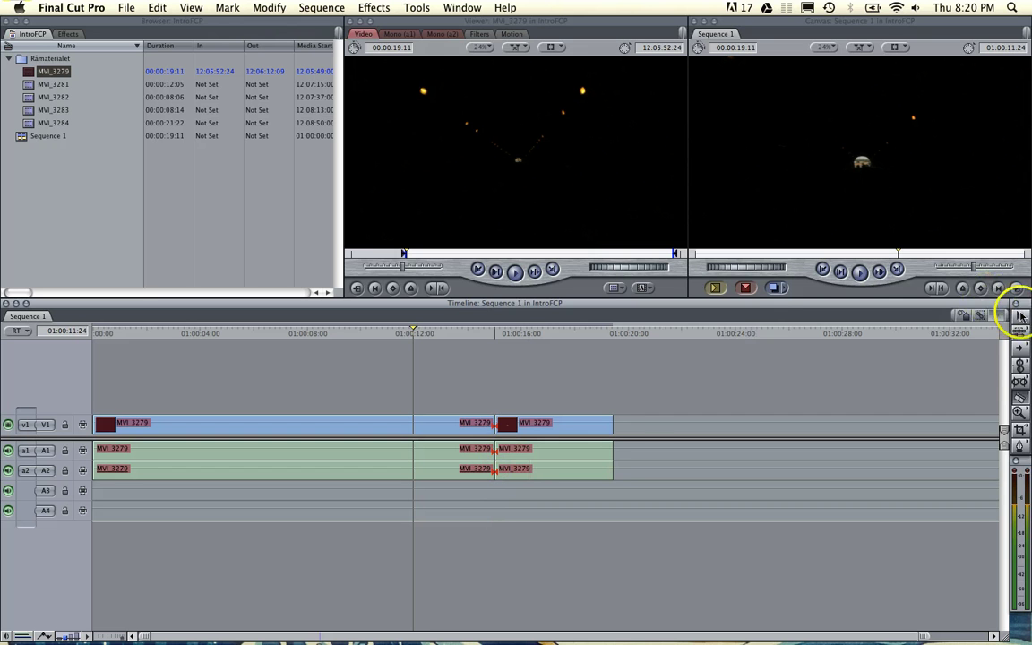
click(598, 426)
super+click(576, 453)
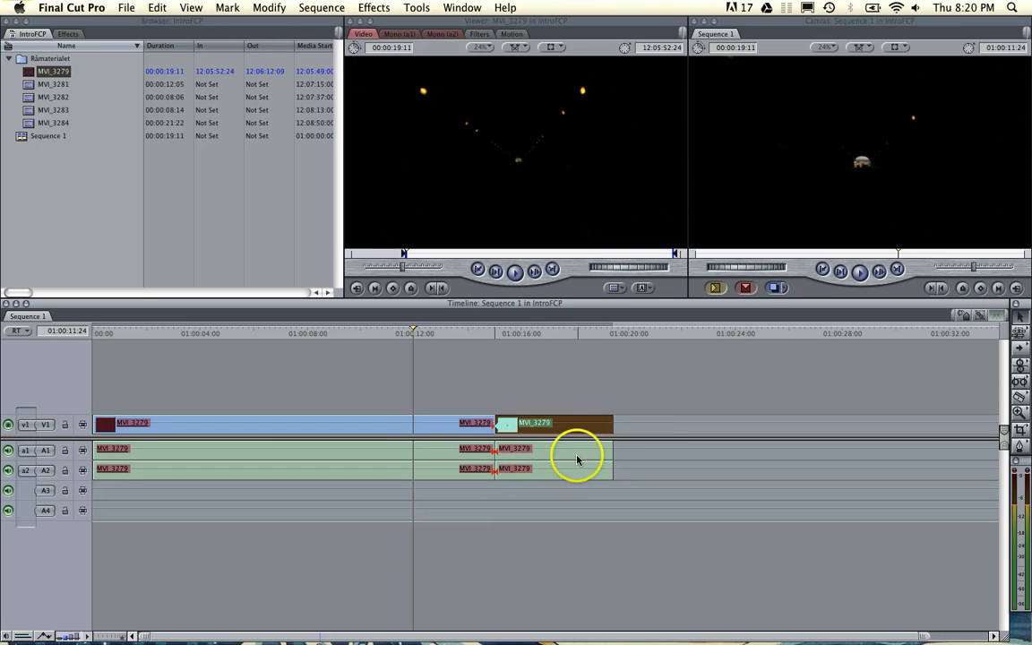
key(Delete)
click(914, 339)
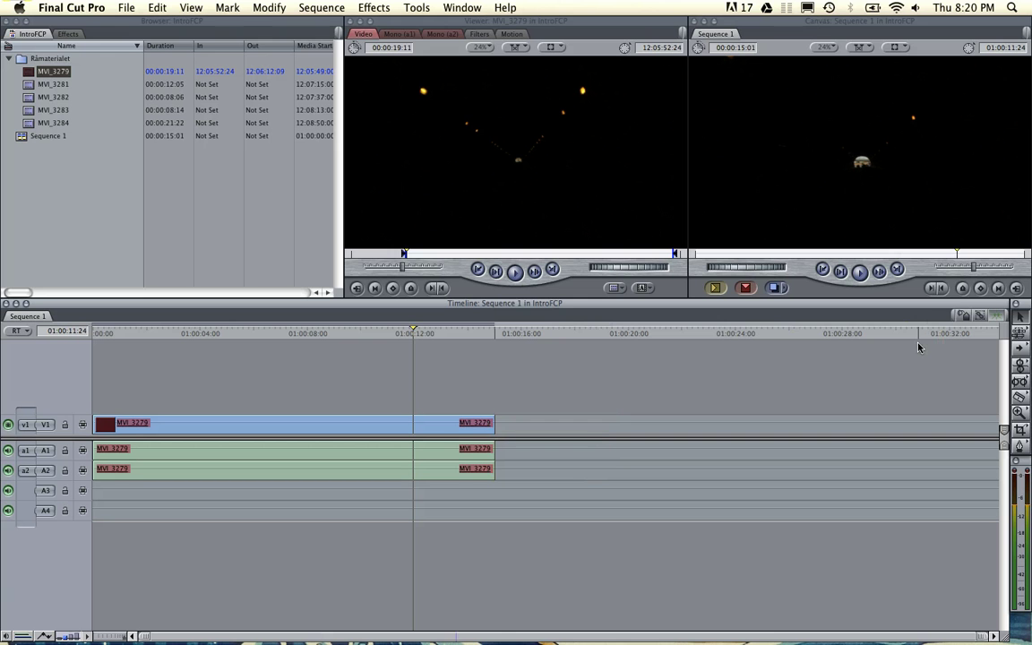
Undo the deletion and all the Razor Blade cuts in MVI_3279
key(super+z)
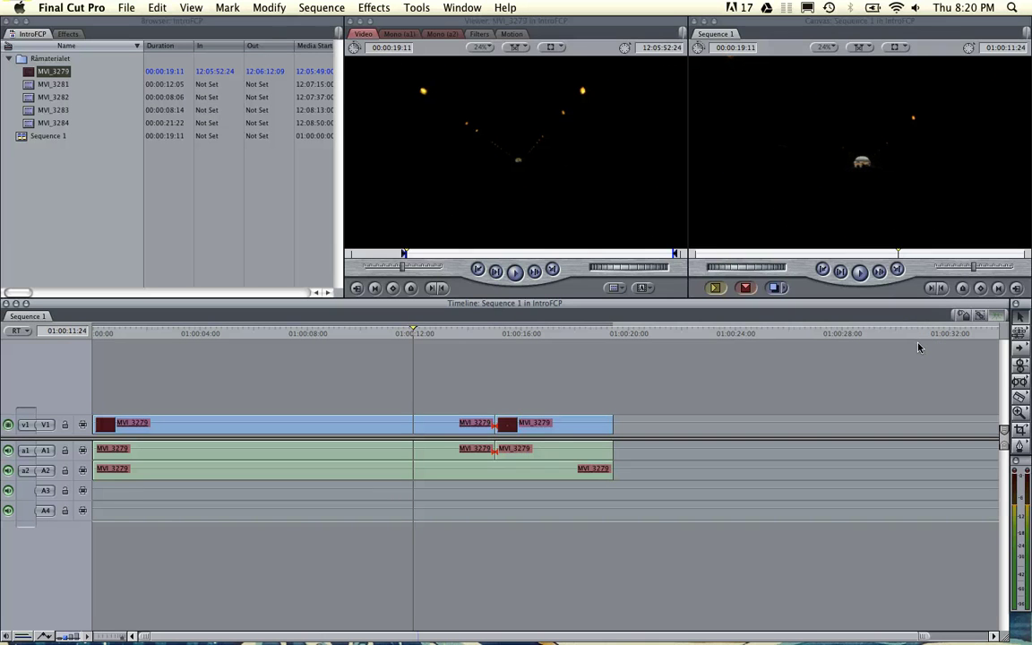
key(super+z)
click(932, 336)
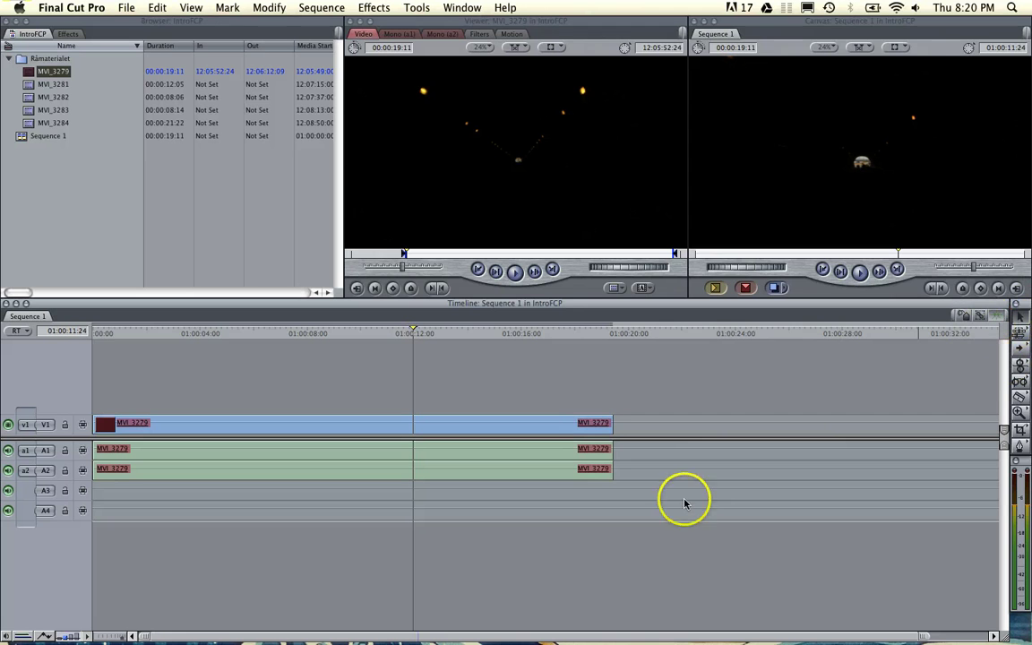
Trim the ends of MVI_3279's video and both audio tracks to the same point, giving a sequence duration of 00:00:15:16
drag(612, 427, 511, 428)
click(616, 445)
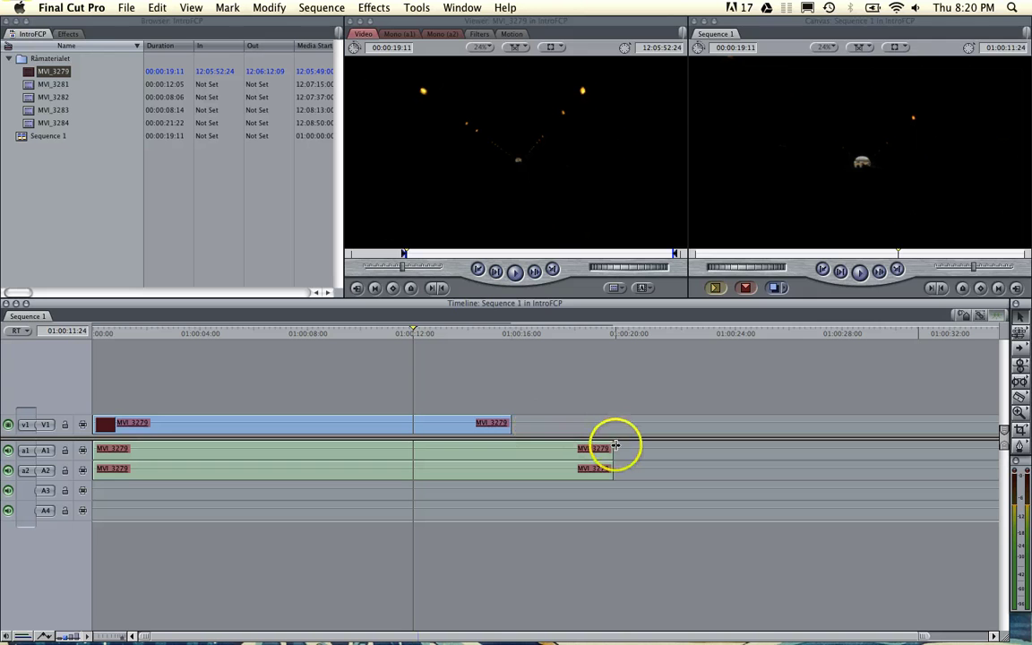
drag(616, 445, 508, 424)
drag(609, 468, 515, 466)
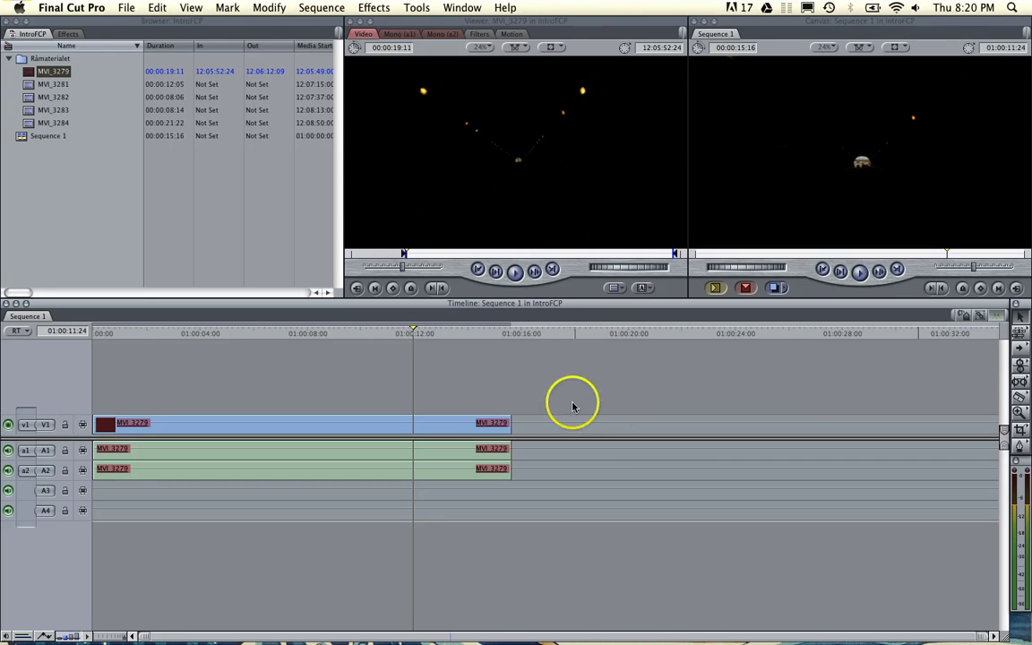
click(543, 389)
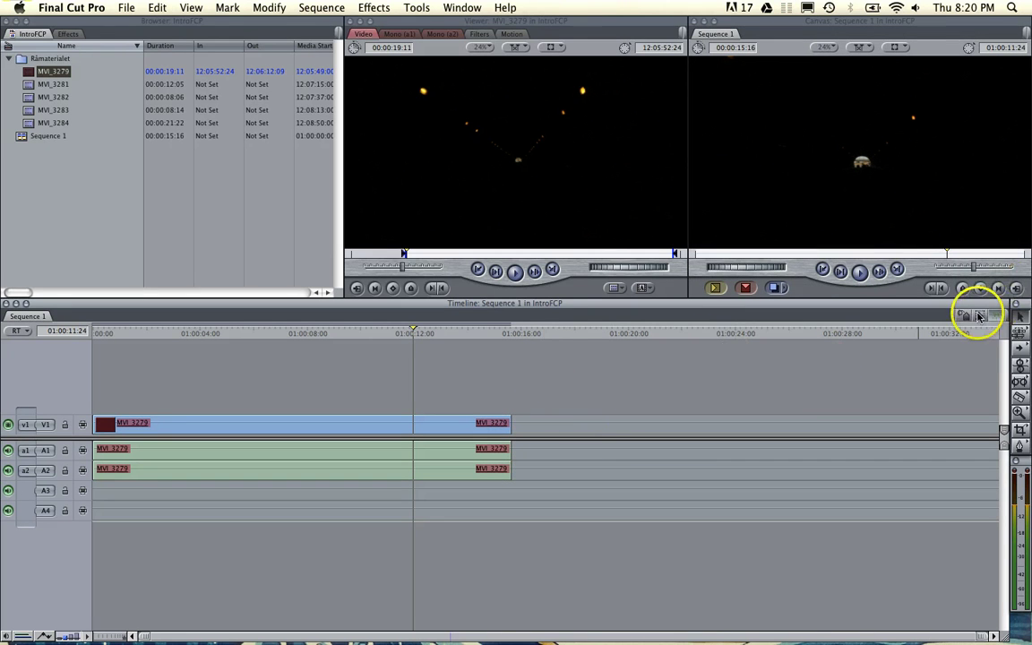
Turn on linked selection and select MVI_3279's video together with its two audio tracks
click(432, 424)
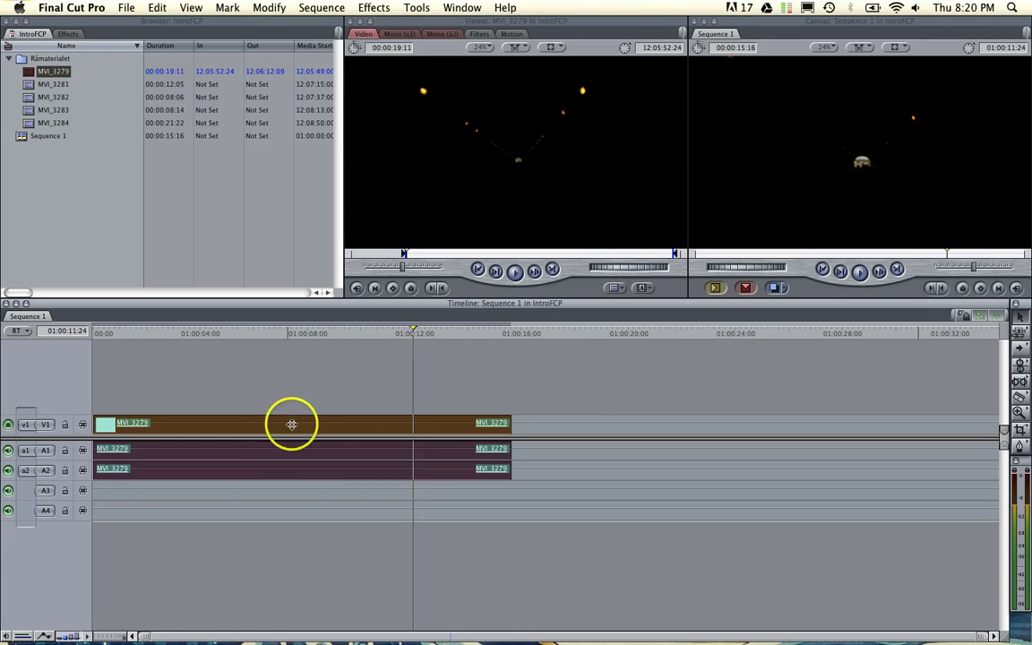
click(346, 384)
click(349, 424)
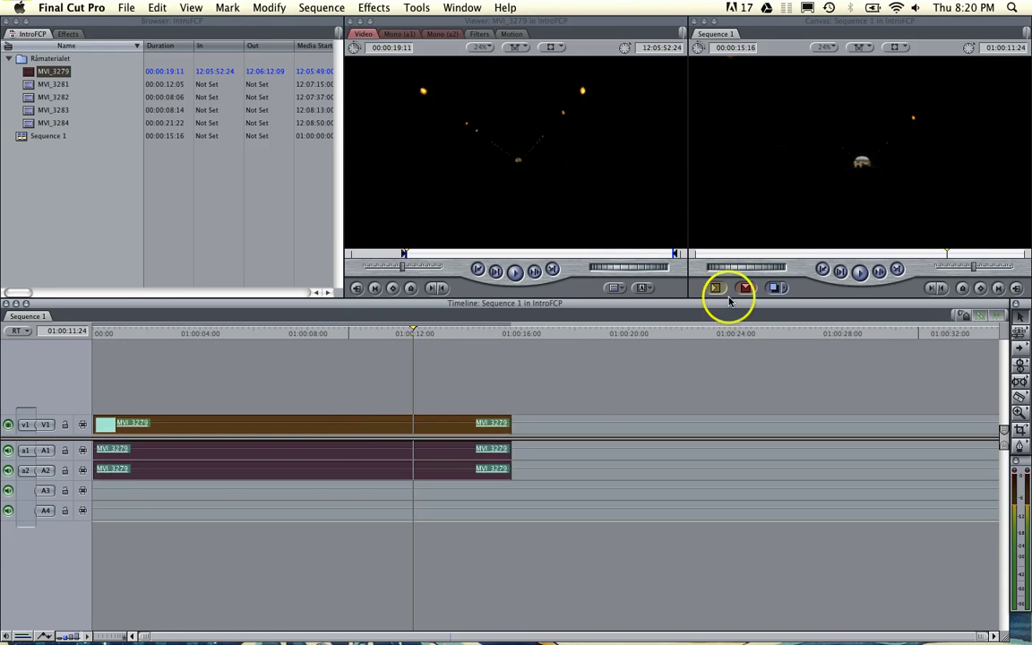
Turn off linked selection and select only MVI_3279's video on V1
click(980, 318)
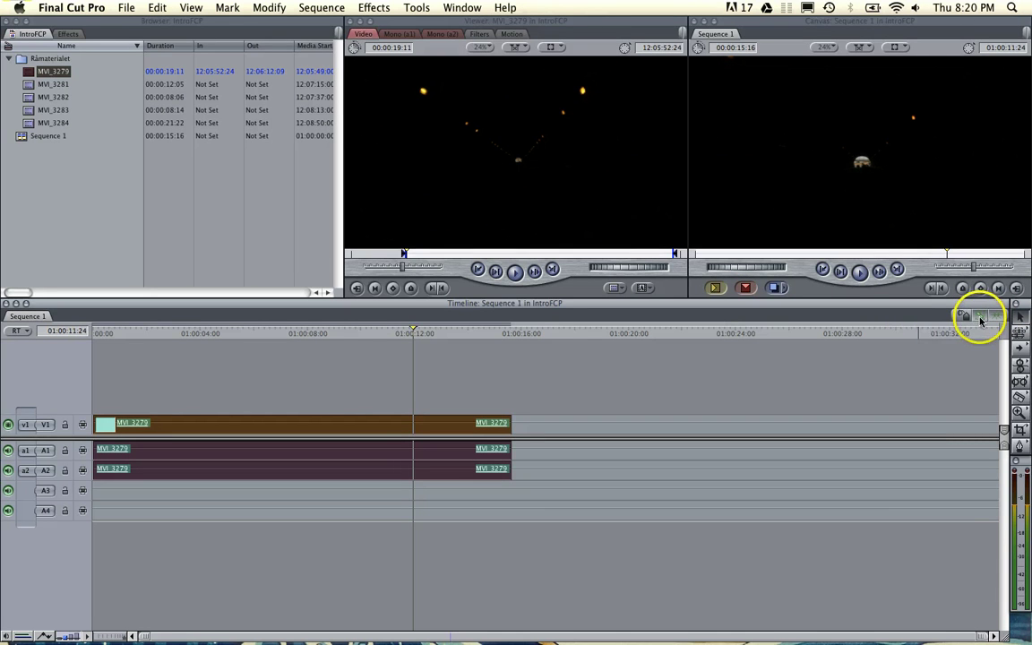
click(790, 374)
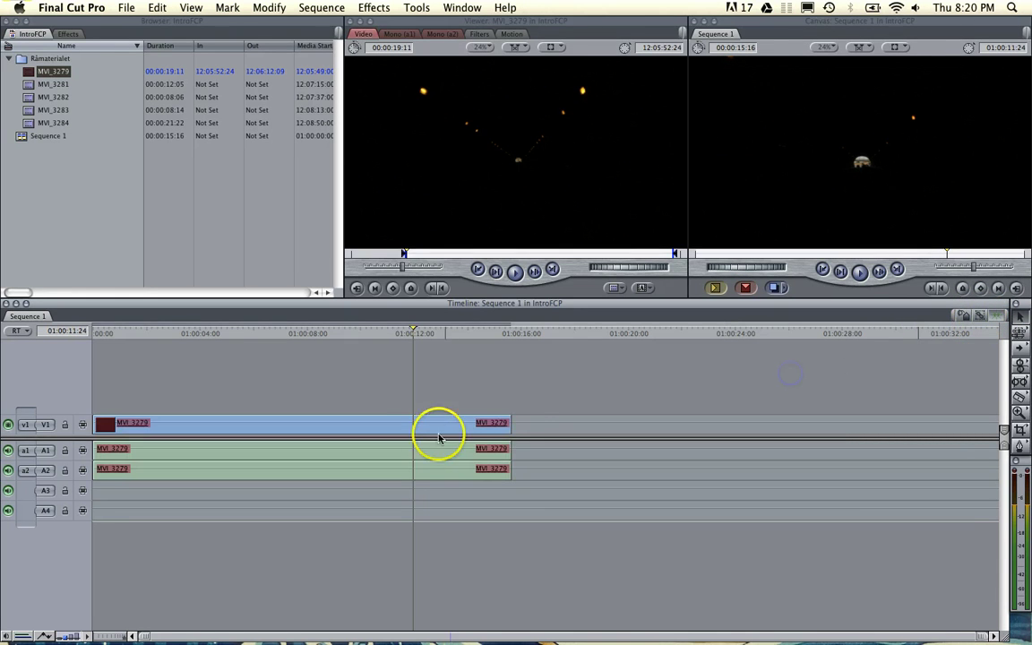
click(431, 430)
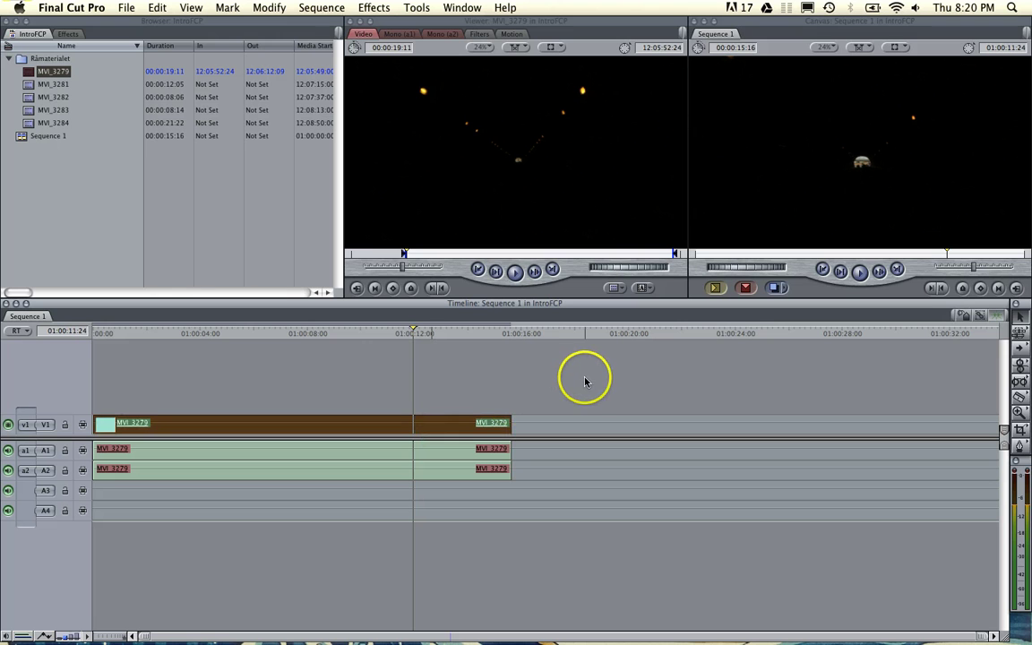
click(863, 357)
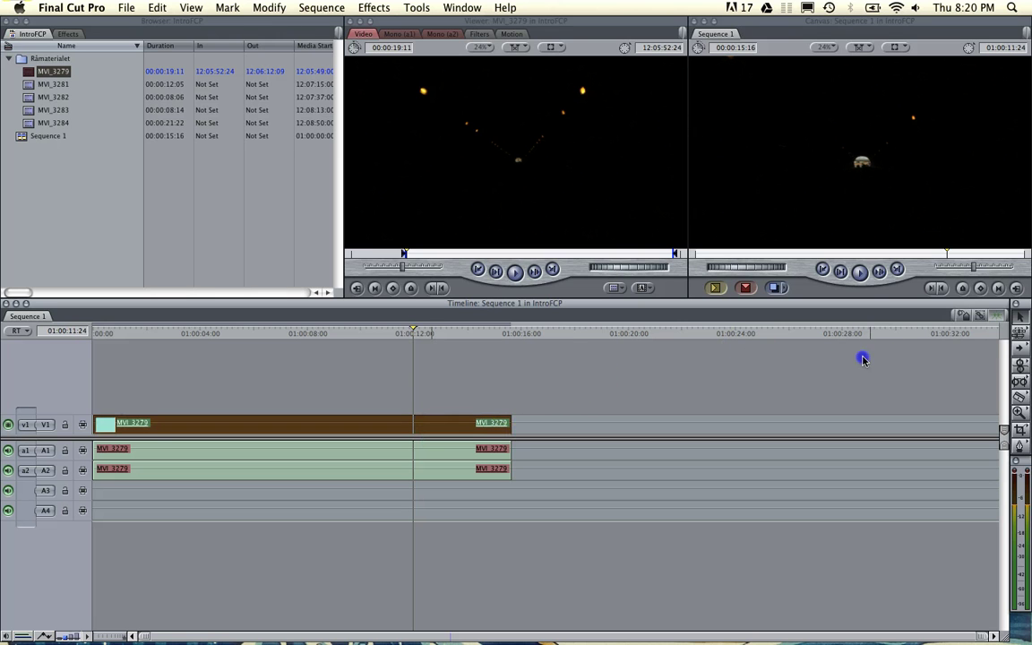
Turn linked selection back on and select the whole MVI_3279 clip, video and audio
click(979, 316)
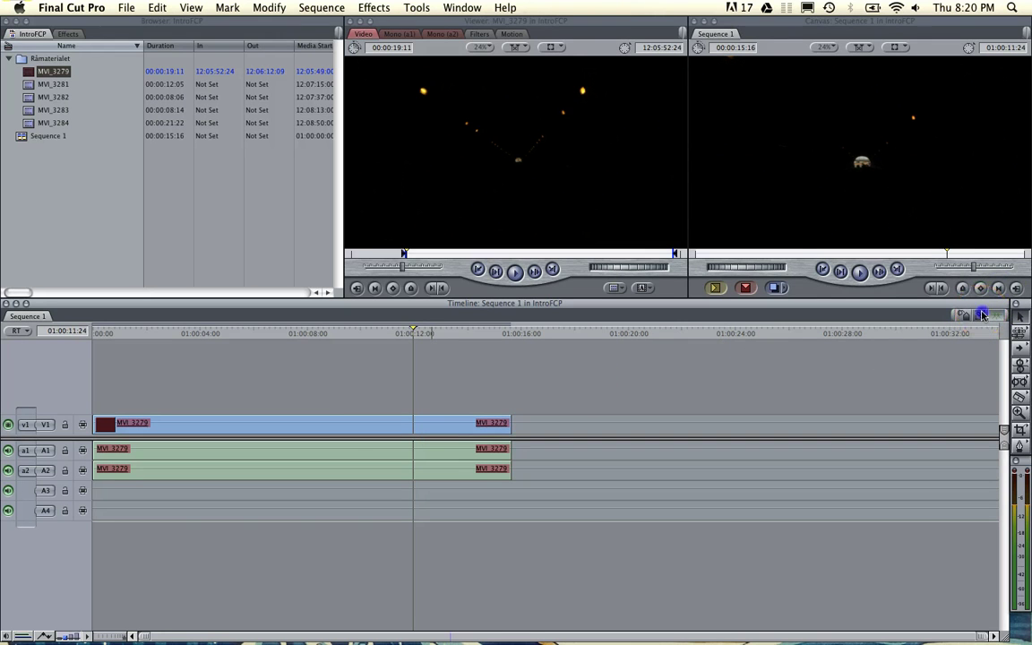
click(377, 430)
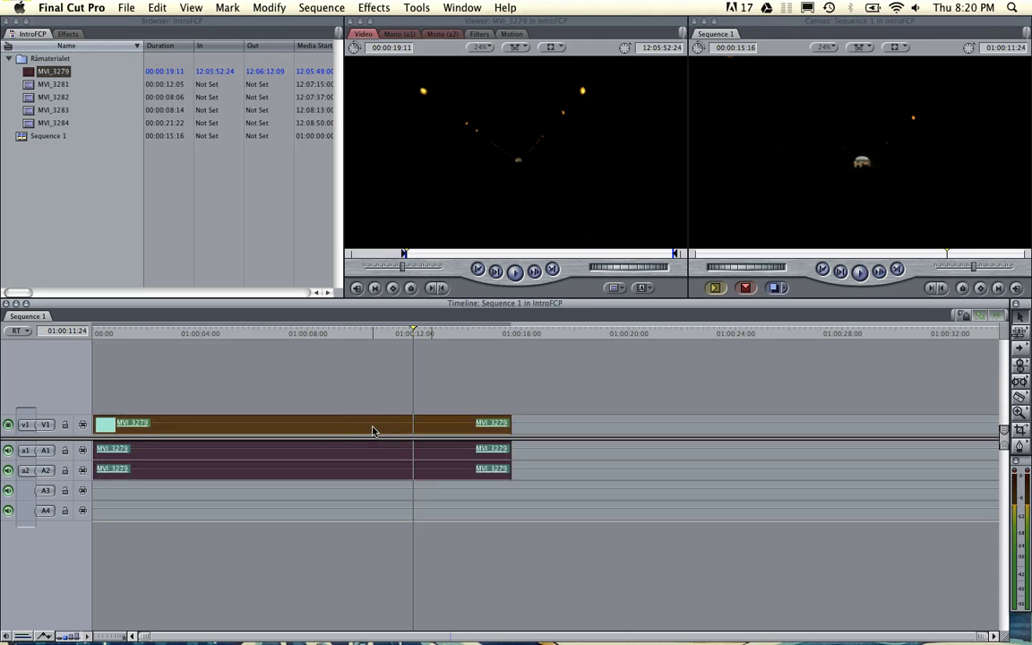
drag(465, 424, 357, 428)
click(403, 421)
Cut the linked MVI_3279 video and audio in one go with the Razor Blade at 01:00:11:24, and undo the cut
click(1017, 397)
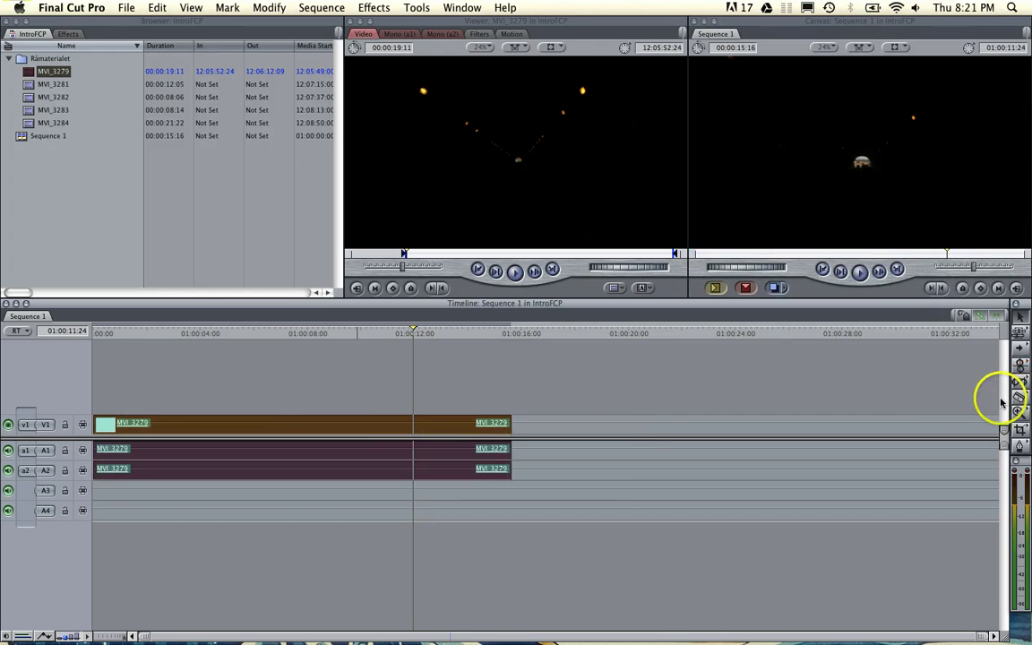
click(414, 422)
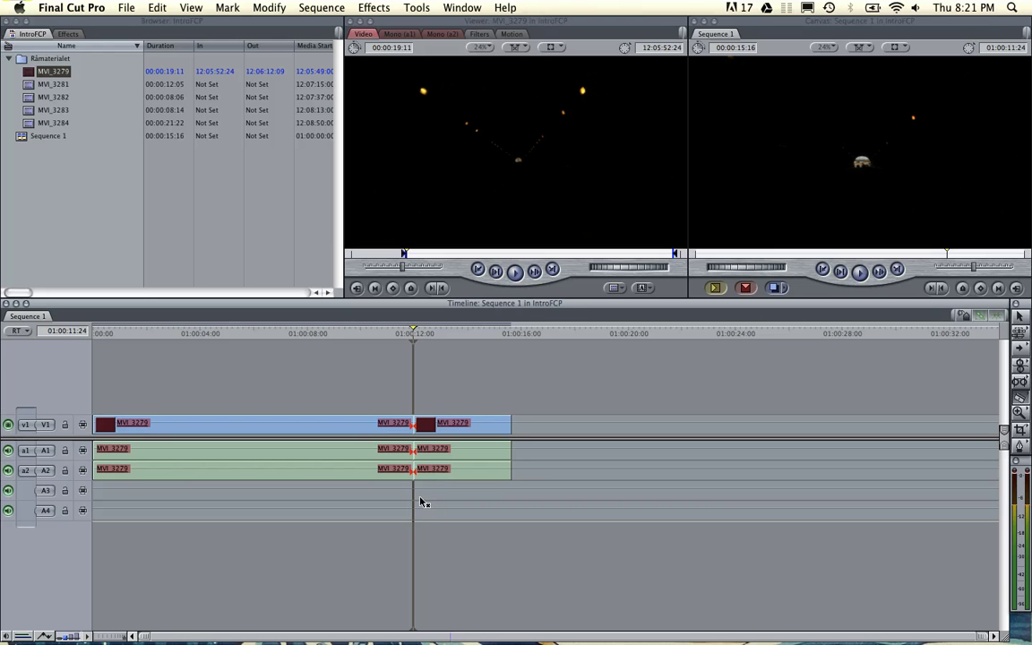
key(super+a)
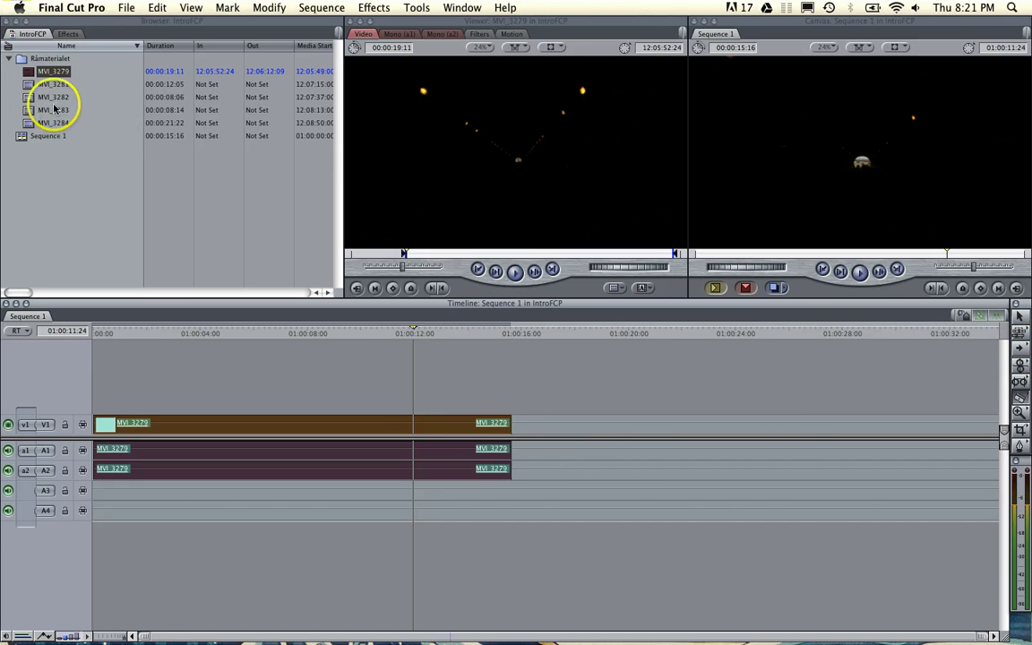
Load clip MVI_3281 into the Viewer and move its playhead to 12:07:18:06
click(28, 83)
drag(28, 84, 383, 195)
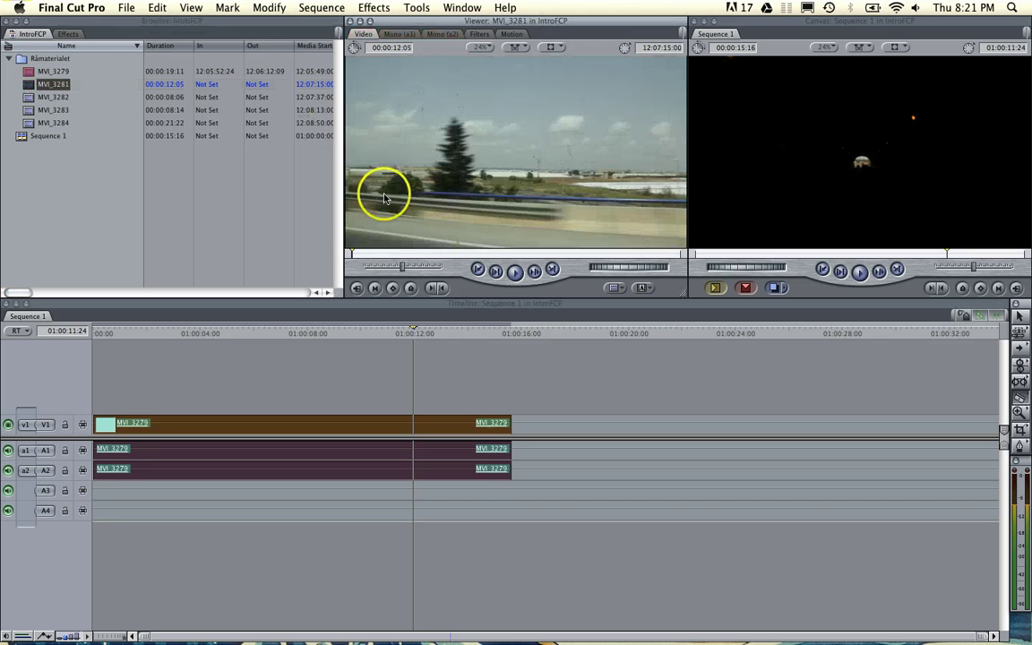
drag(404, 260, 441, 261)
click(440, 259)
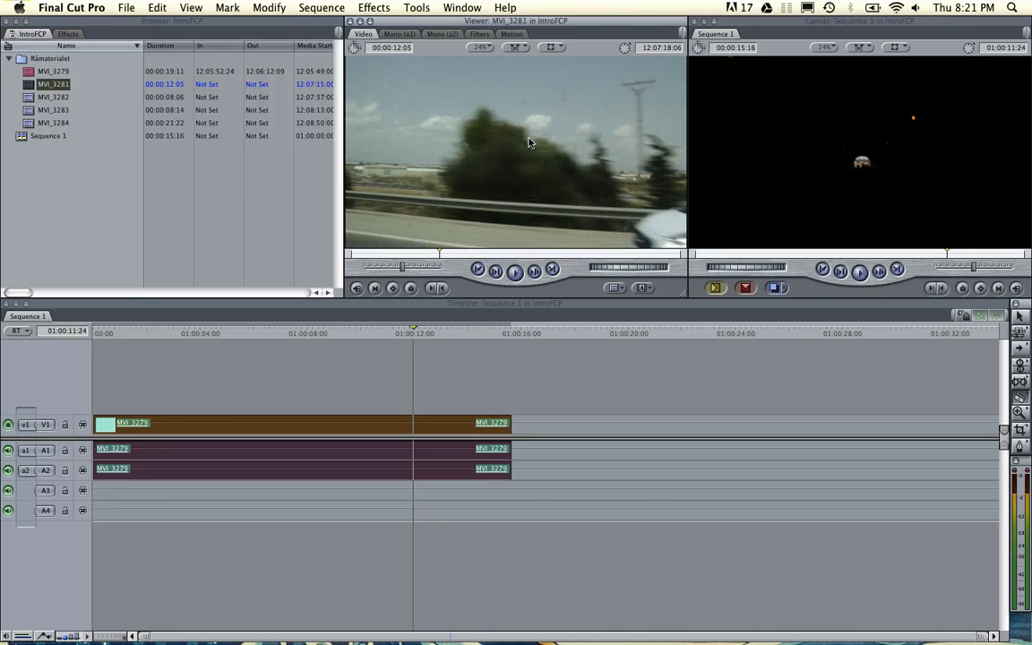
Place MVI_3281 with its audio directly after MVI_3279 in Sequence 1, and move the playhead to shortly before the join
drag(529, 141, 521, 427)
drag(468, 338, 481, 333)
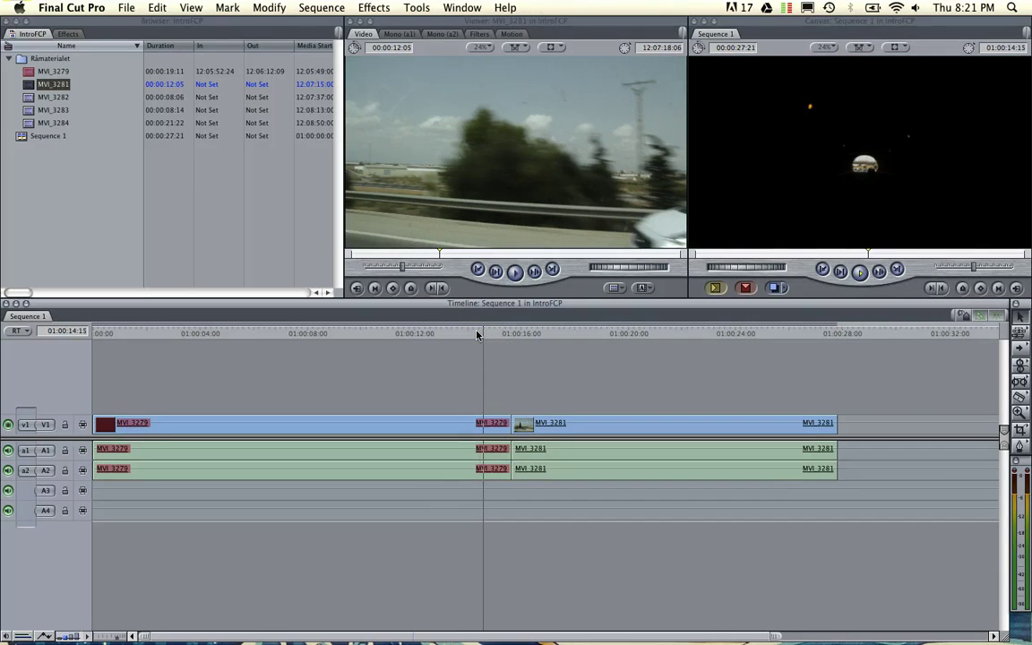
Play across the join of the two clips and trim the start of MVI_3281, with its audio, to the playhead at 01:00:19:09
key(space)
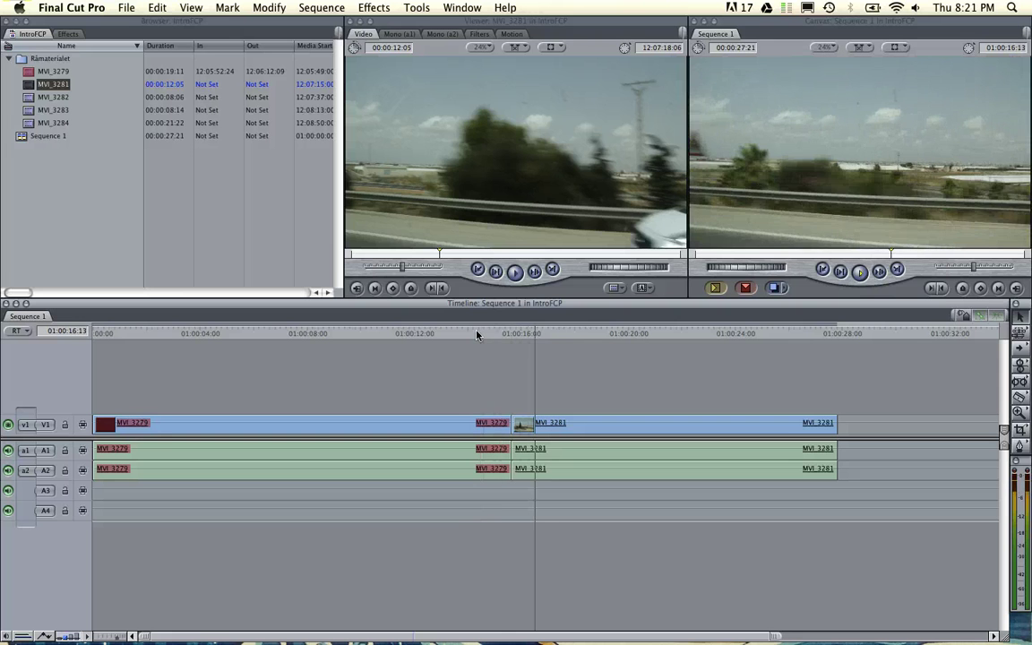
click(493, 382)
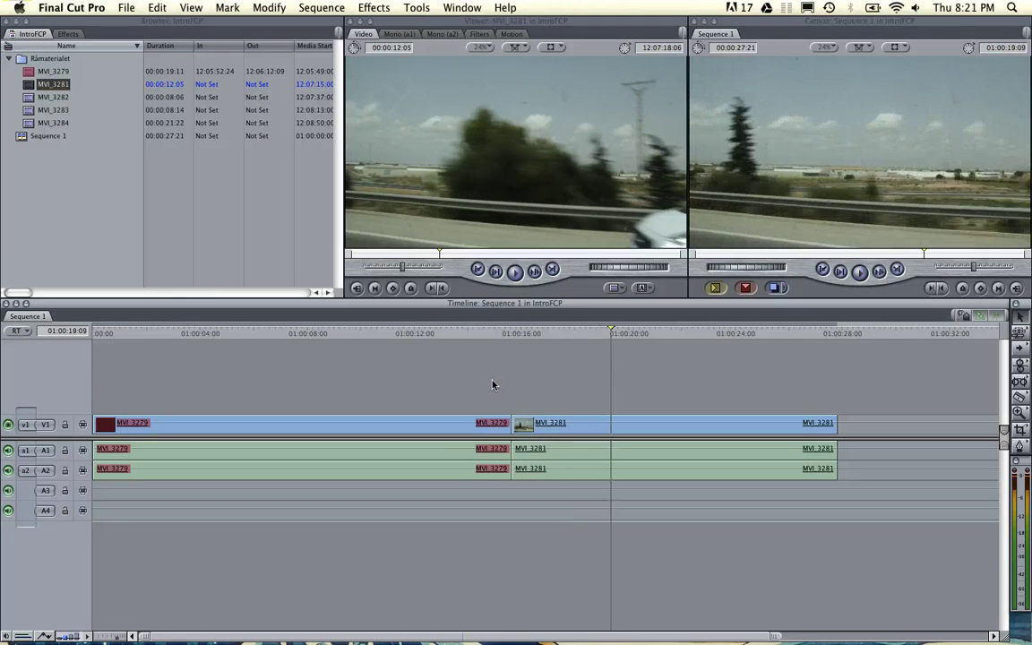
click(517, 471)
click(513, 421)
drag(513, 423, 606, 425)
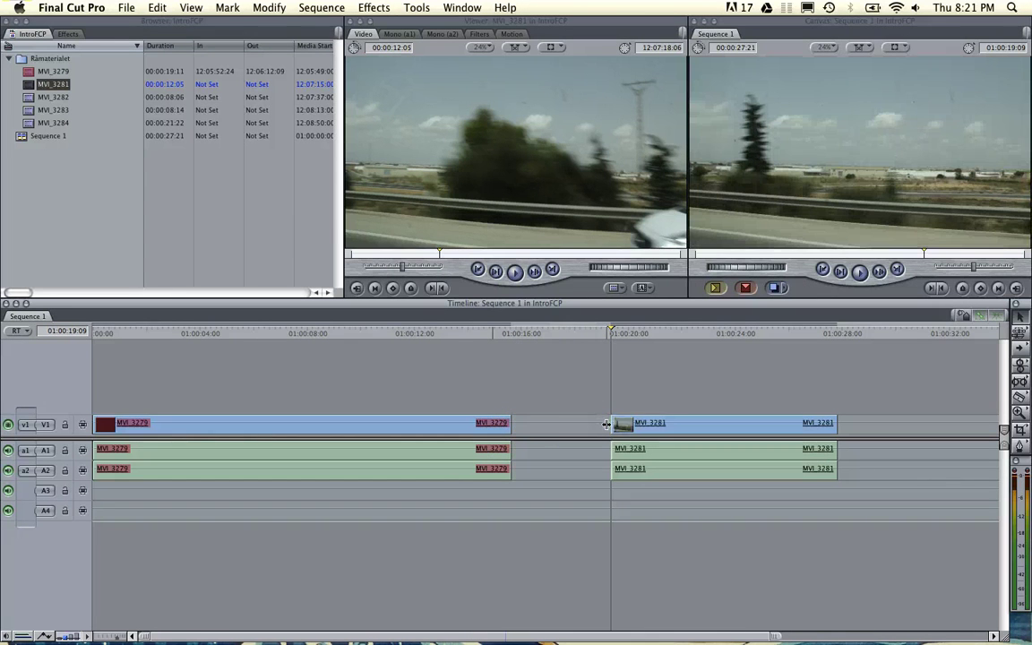
Close the gap between MVI_3279 and MVI_3281 in Sequence 1
click(553, 424)
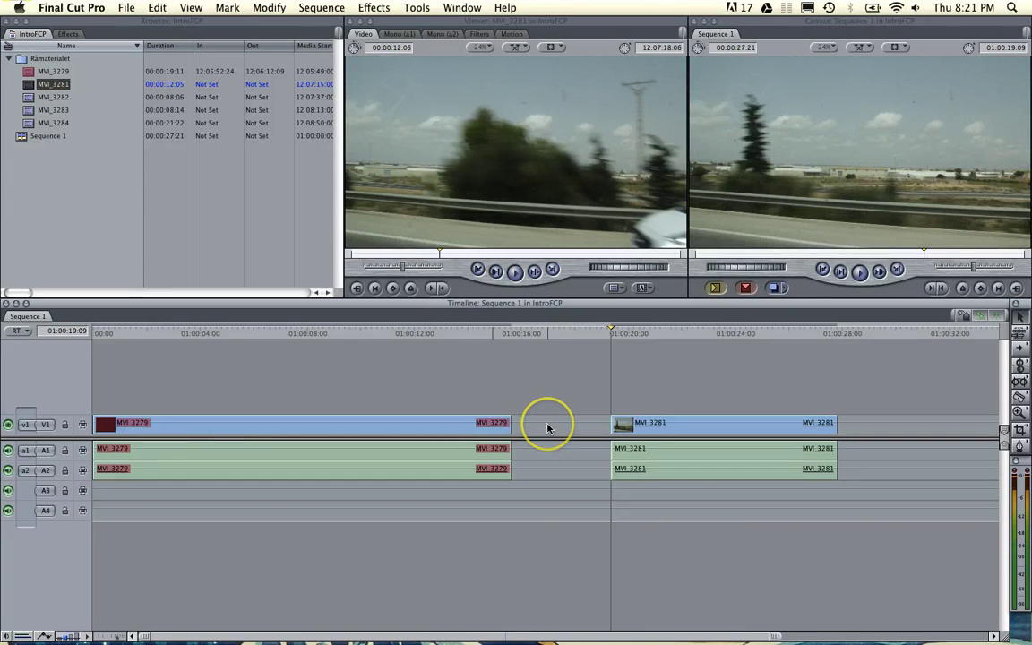
right_click(548, 427)
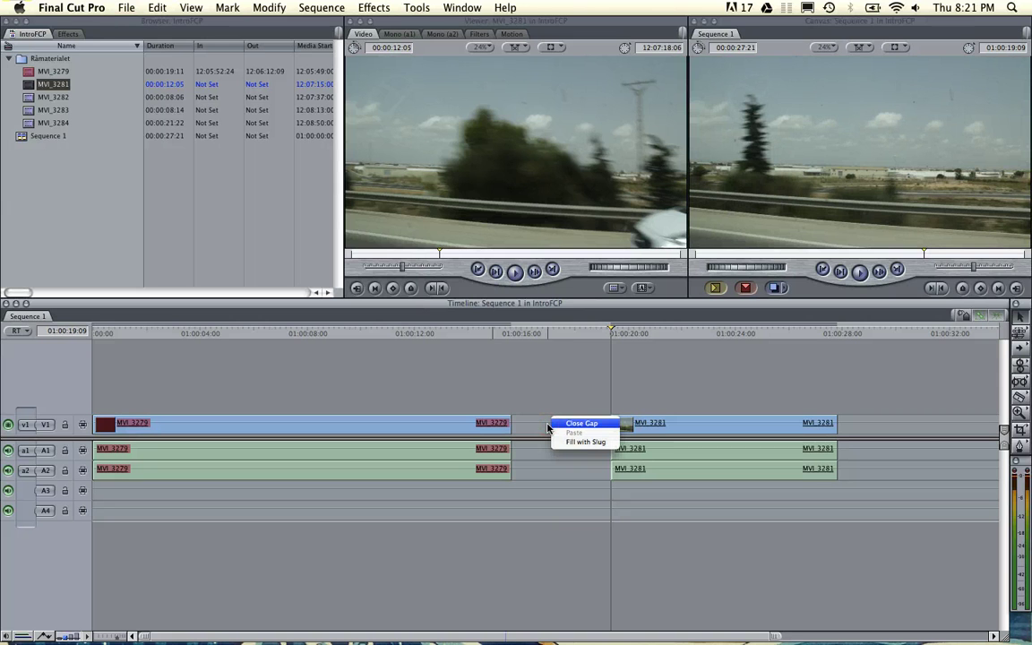
click(575, 425)
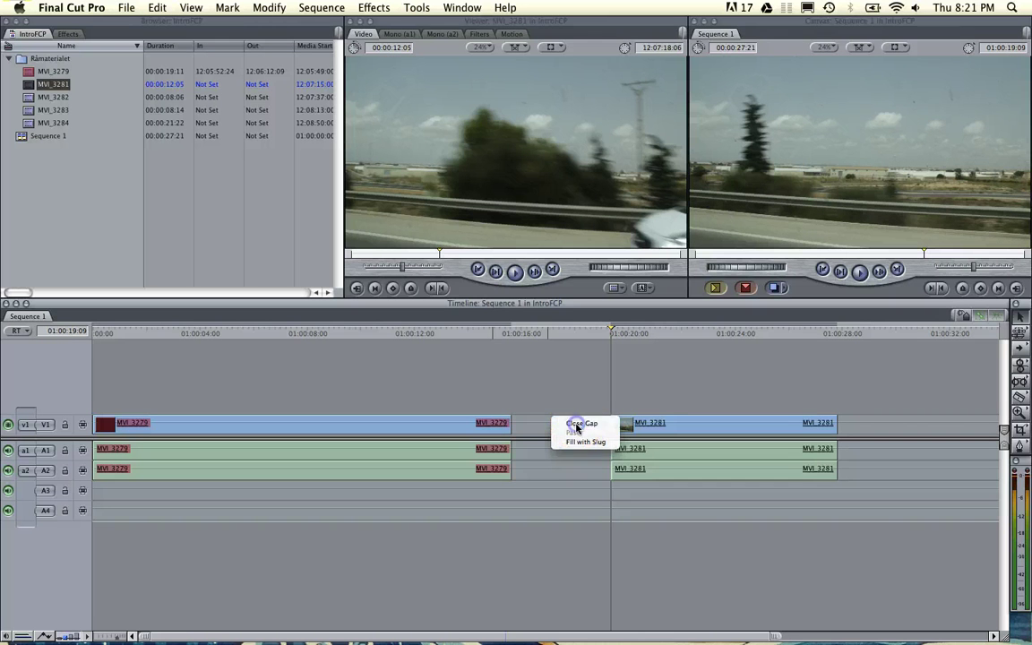
Play back the join between MVI_3279 and the trimmed MVI_3281, starting once from 01:00:13:22 and once from 01:00:13:05
click(462, 339)
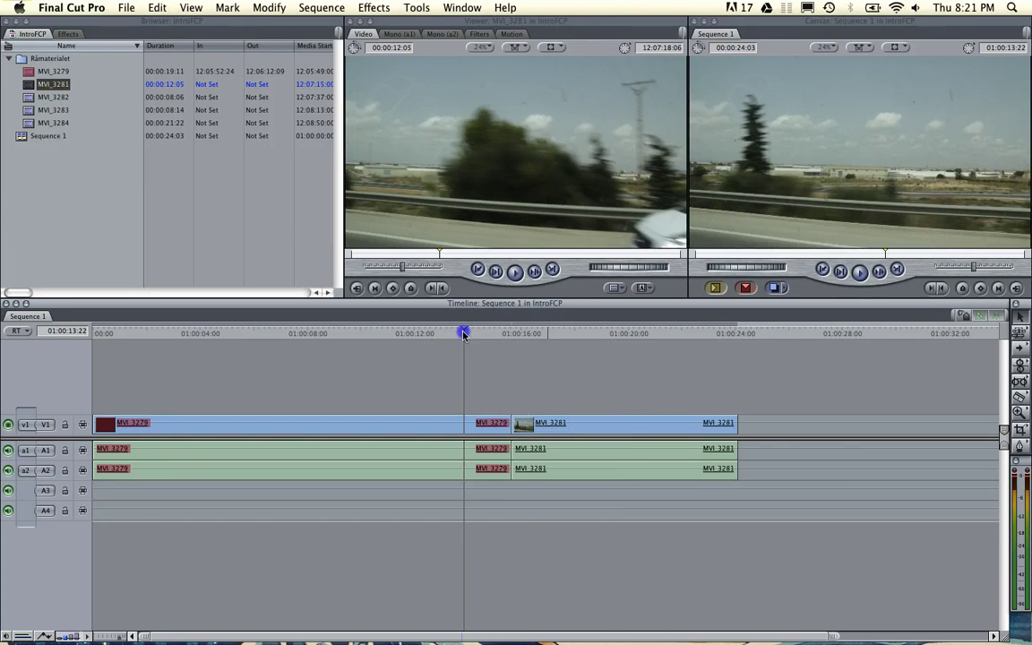
key(space)
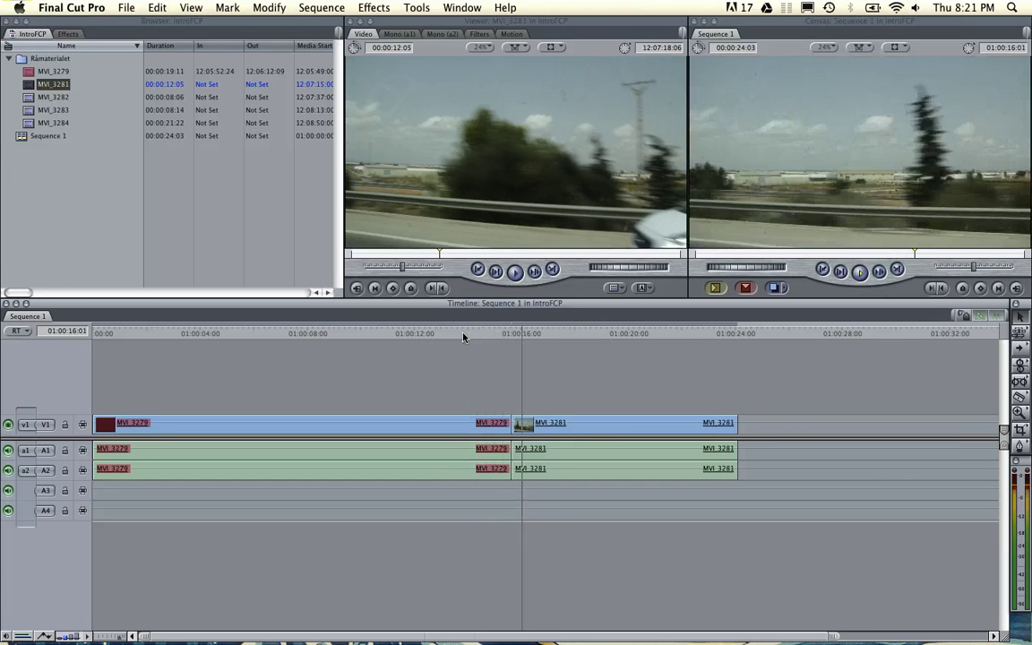
click(446, 336)
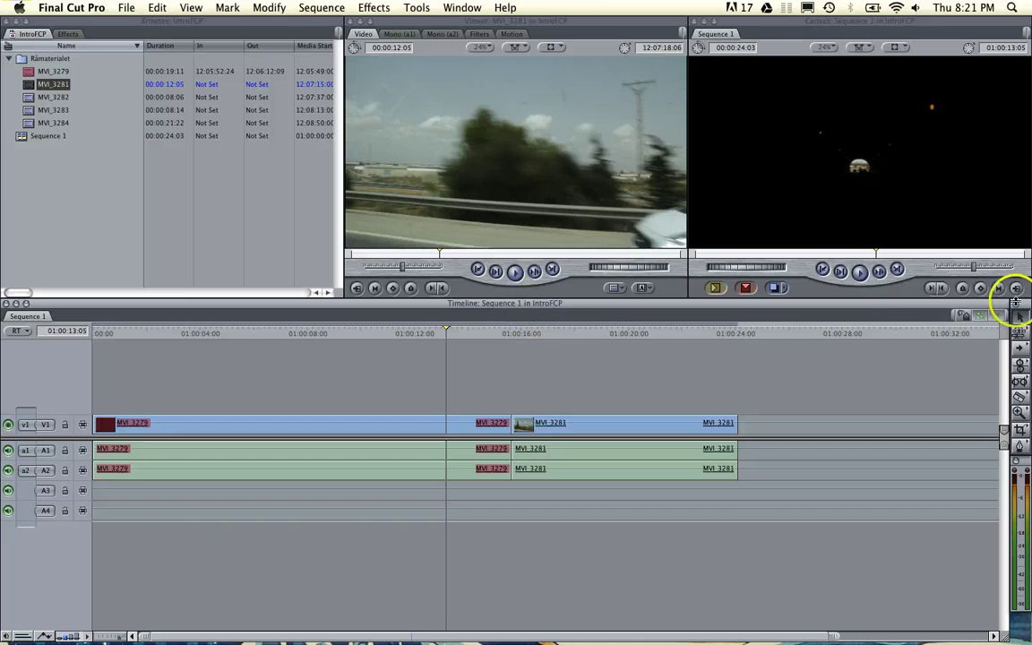
click(859, 271)
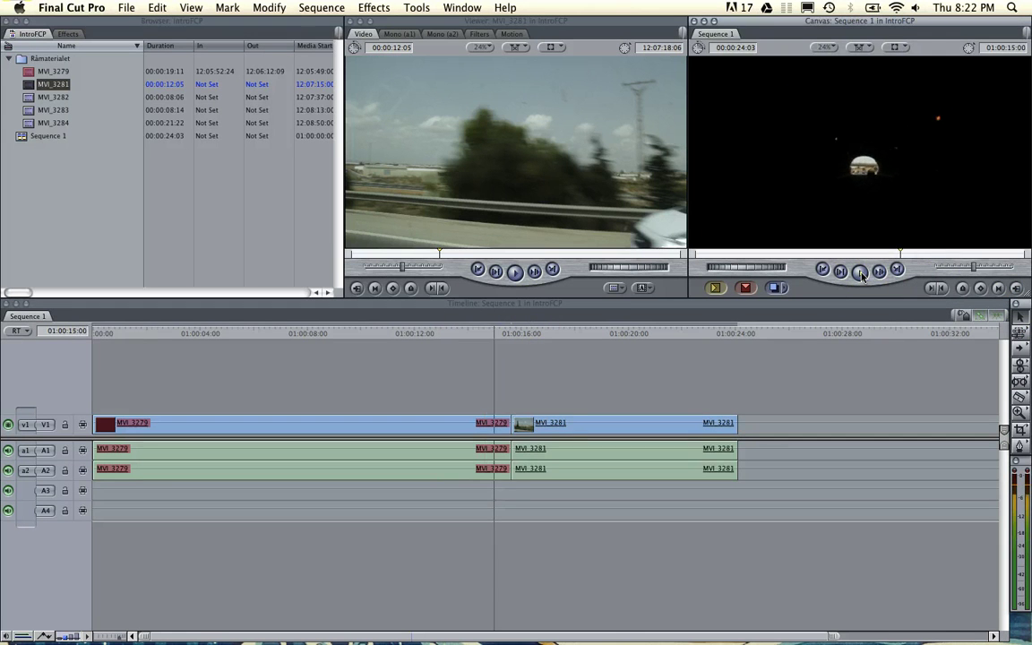
click(564, 263)
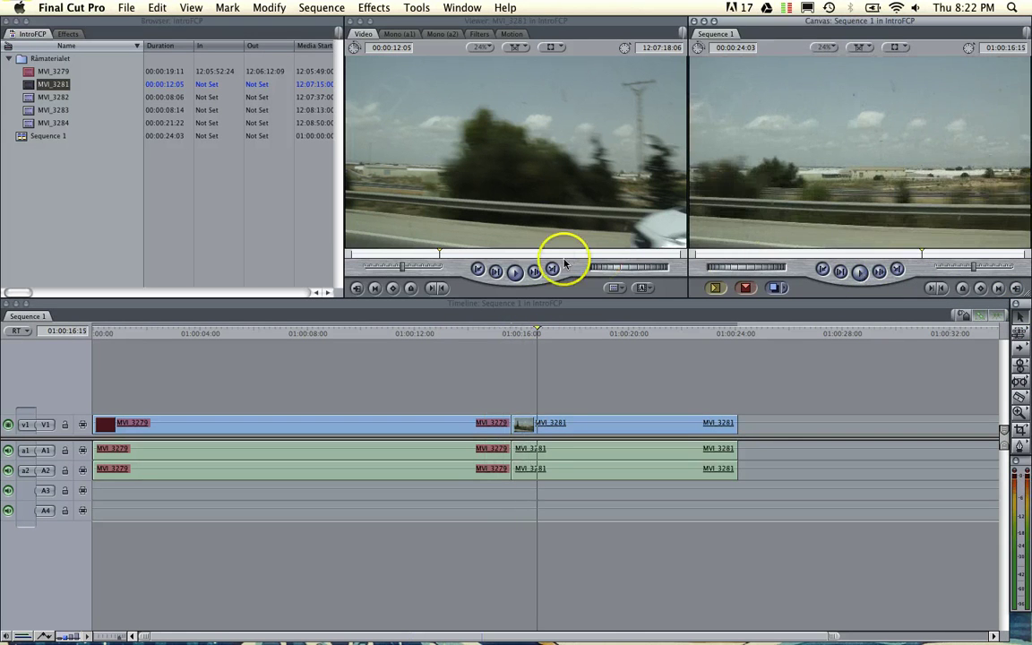
Advance the playhead frame by frame through MVI_3279 to 01:00:12:20
click(422, 336)
key(Right)
key(Right)
key(Right)
key(Right)
key(Right)
key(Right)
key(Right)
key(Right)
key(Right)
key(Right)
key(Right)
key(Right)
key(Right)
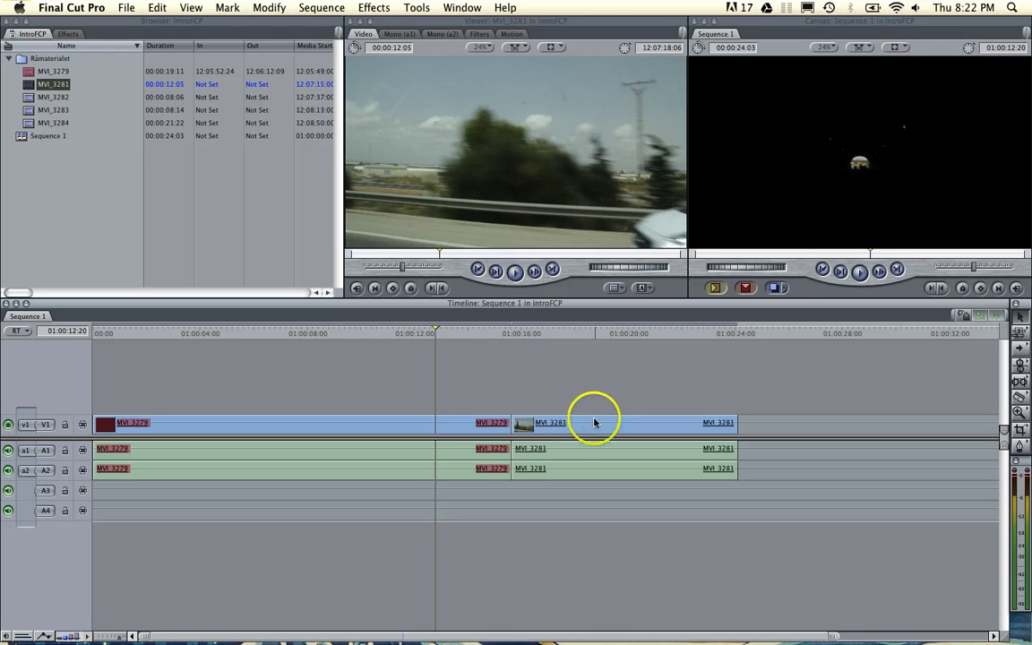
Move MVI_3281 about two seconds later, extend the end of MVI_3279 to meet it, and play the join from 01:00:17:03
mouse_move(573, 424)
mouse_down()
mouse_move(632, 423)
mouse_move(583, 424)
mouse_move(576, 410)
mouse_up()
click(548, 333)
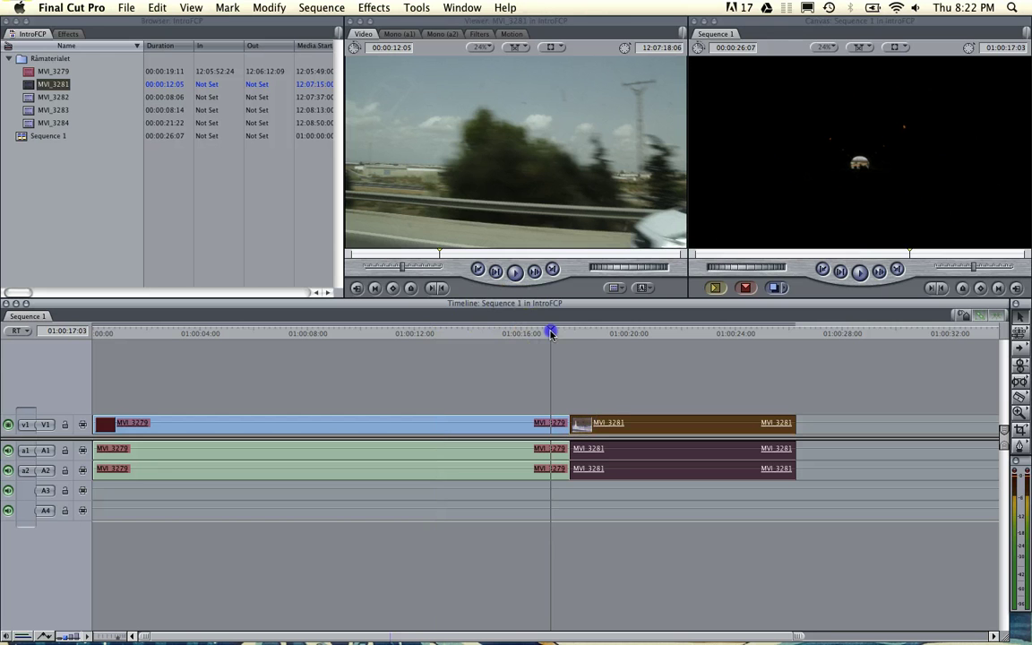
key(space)
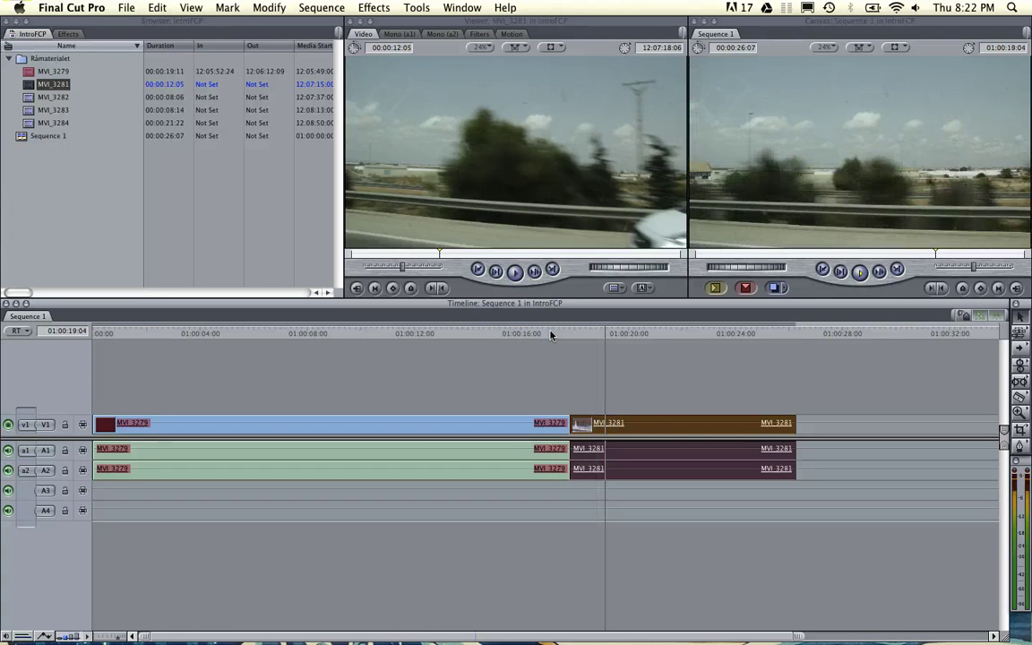
key(space)
Move MVI_3281 about three seconds later and extend the end of MVI_3279 to the playhead at 01:00:19:12
drag(543, 350, 720, 423)
drag(557, 438, 615, 423)
Close the gap after the extended MVI_3279 and move the playhead back to 01:00:16:16
click(617, 432)
right_click(624, 432)
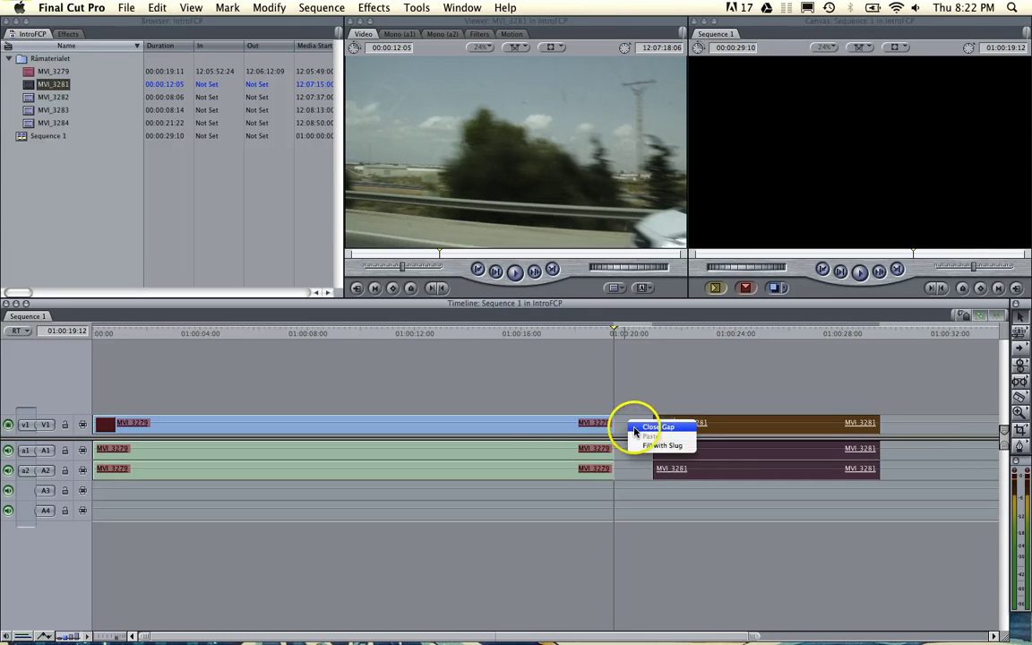
click(637, 438)
drag(605, 333, 539, 350)
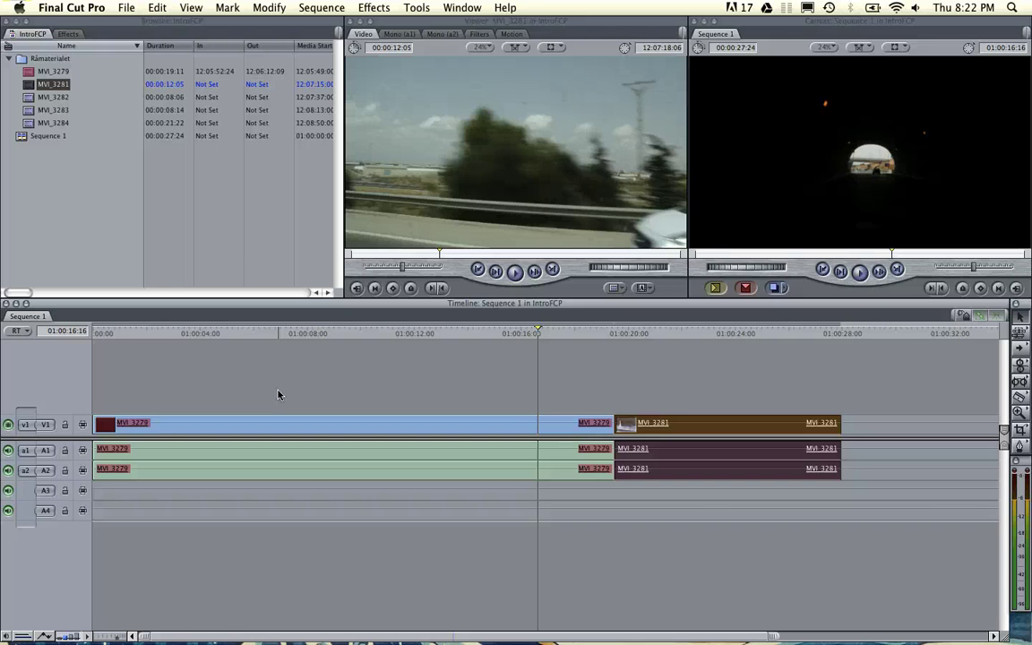
click(126, 7)
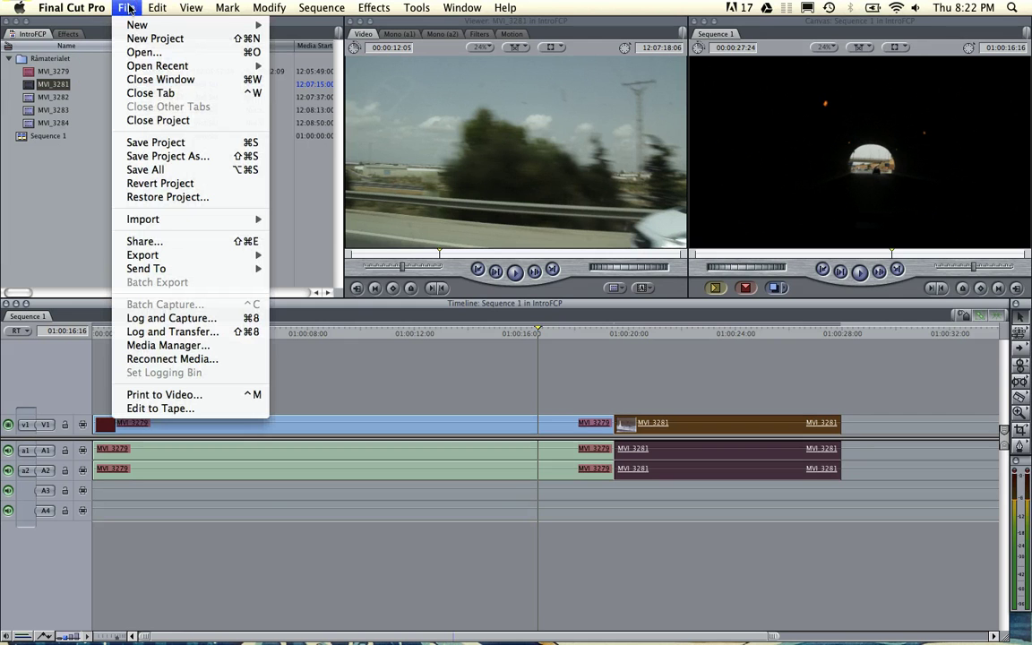
click(143, 334)
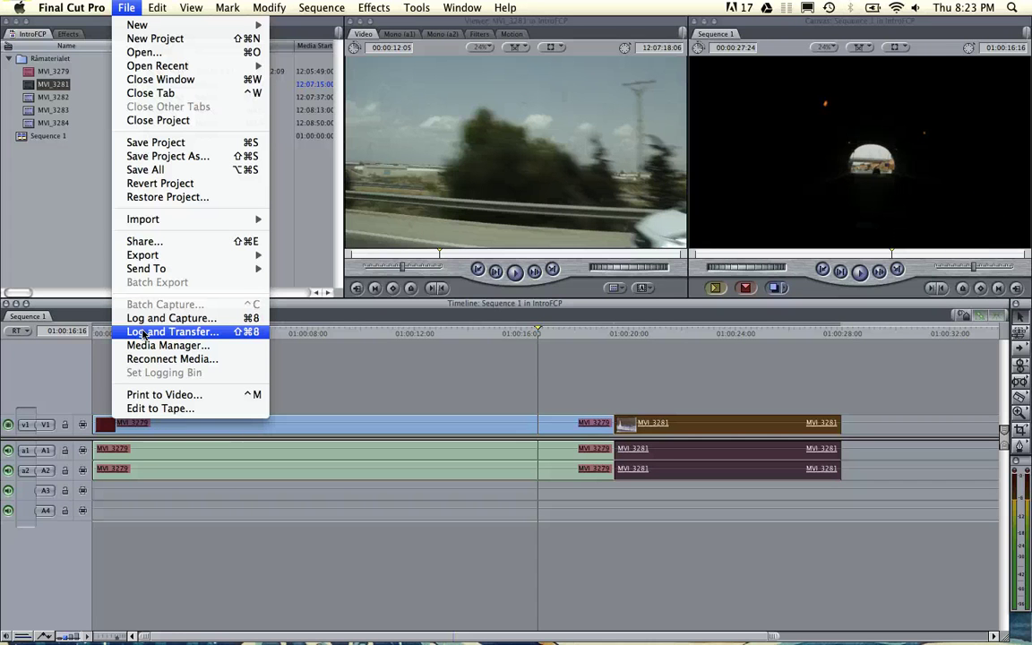
click(82, 224)
click(250, 232)
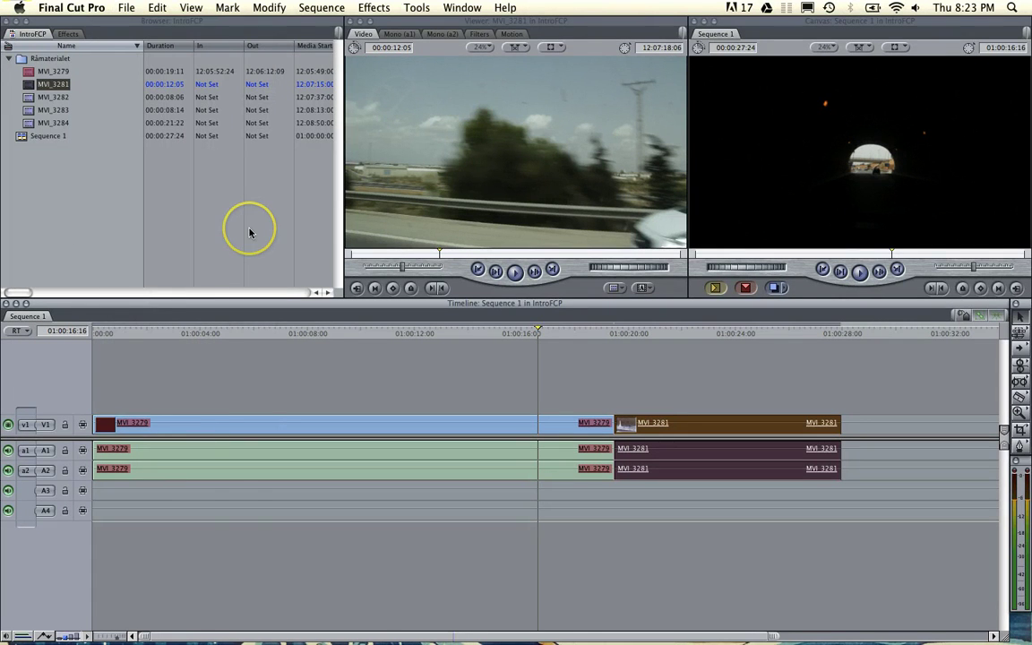